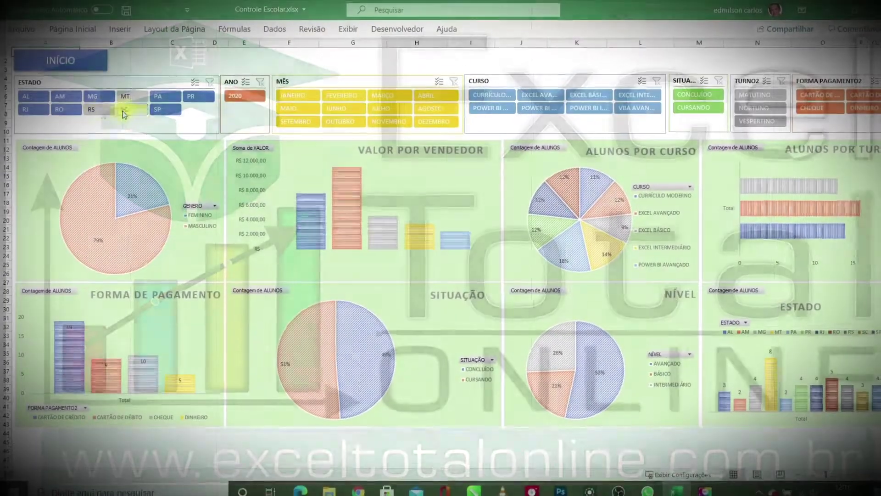
Exclude the states SC, SP and PR from the dashboard's ESTADO slicer
{"action": "left_click", "coordinate": [124, 112], "text": "ctrl"}
{"action": "left_click", "coordinate": [164, 110], "text": "ctrl"}
{"action": "left_click", "coordinate": [198, 98], "text": "ctrl"}
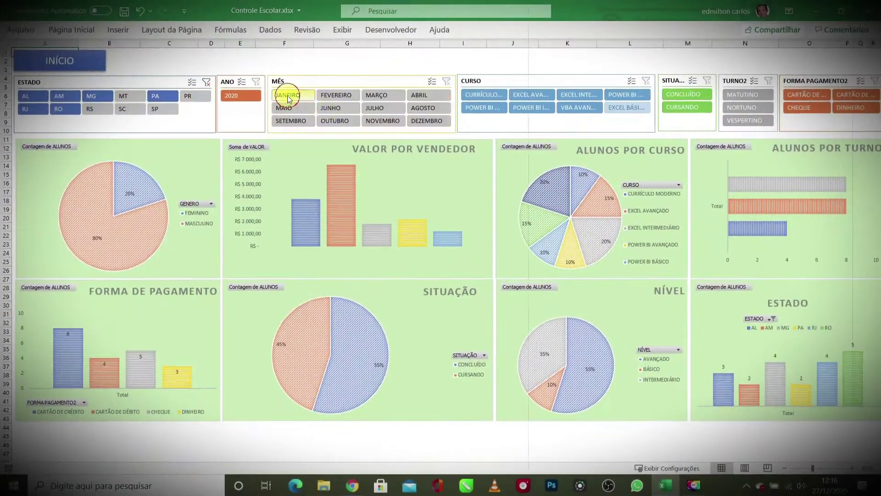
Filter the dashboard's MÊS slicer to JUNHO, NOVEMBRO and DEZEMBRO
{"action": "left_click", "coordinate": [344, 109]}
{"action": "left_click", "coordinate": [391, 123], "text": "ctrl"}
{"action": "left_click", "coordinate": [439, 122], "text": "ctrl"}
Try out course selections in the CURSO slicer, and clear the MÊS and CURSO filters
{"action": "left_click", "coordinate": [488, 97]}
{"action": "left_click", "coordinate": [576, 108], "text": "ctrl"}
{"action": "left_click", "coordinate": [446, 80]}
{"action": "left_click", "coordinate": [484, 95], "text": "ctrl"}
{"action": "left_click", "coordinate": [646, 80]}
Filter the dashboard by the MATUTINO shift with CHEQUE payments excluded, trying and clearing a CONCLUÍDO status filter
{"action": "left_click", "coordinate": [686, 93]}
{"action": "left_click", "coordinate": [747, 93]}
{"action": "left_click", "coordinate": [796, 108], "text": "ctrl"}
{"action": "left_click", "coordinate": [706, 80]}
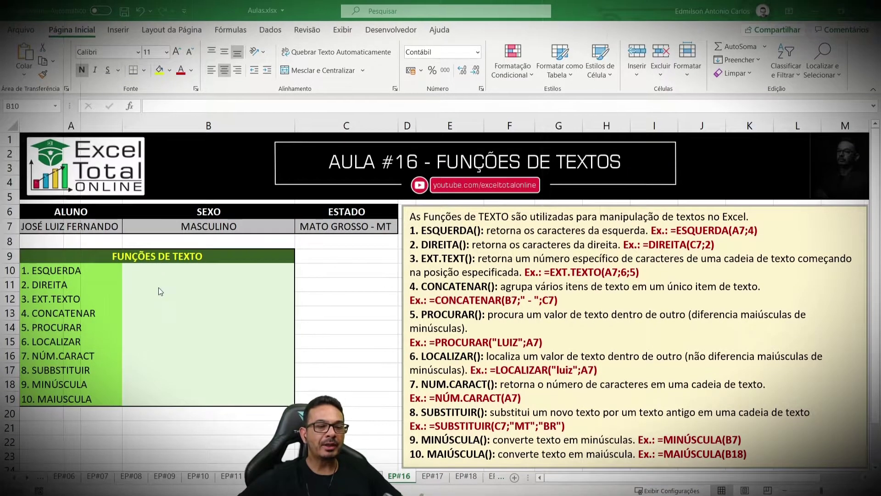
Enter =ESQUERDA(A7;9) in cell B10 to extract the first nine characters of the student's name
{"action": "left_click", "coordinate": [151, 270]}
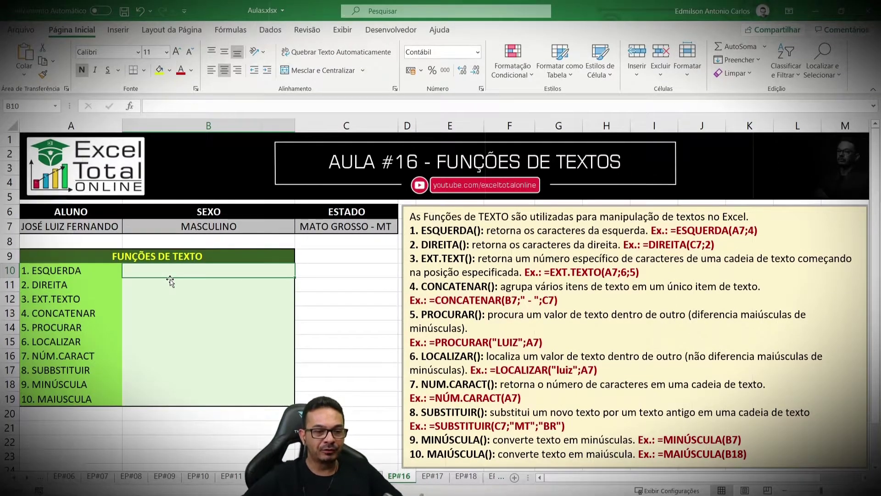
{"action": "type", "text": "=ESQUERDA"}
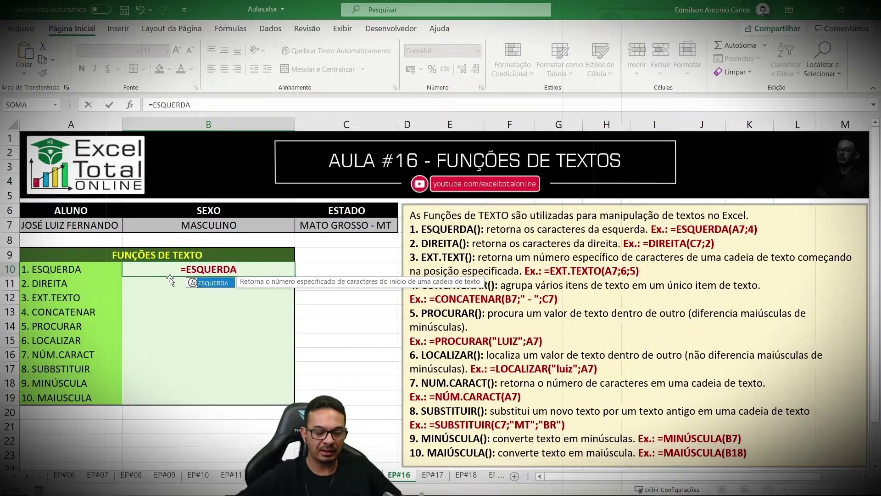
{"action": "type", "text": "("}
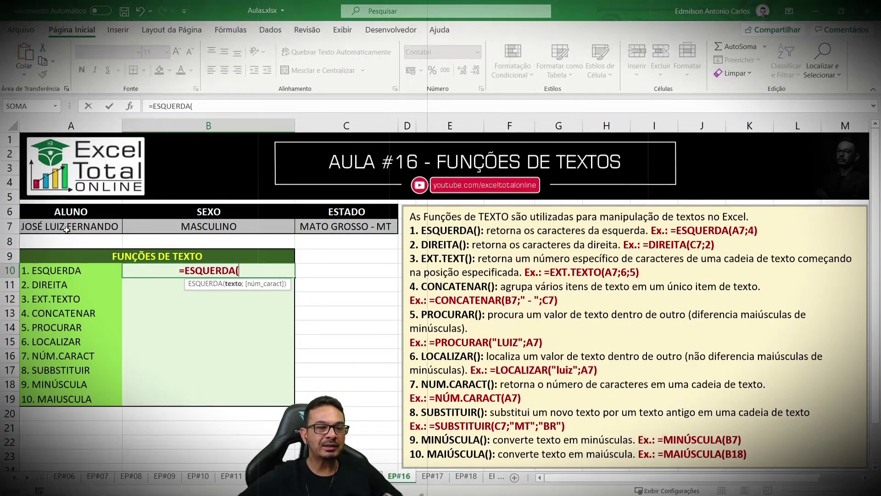
{"action": "left_click", "coordinate": [62, 227]}
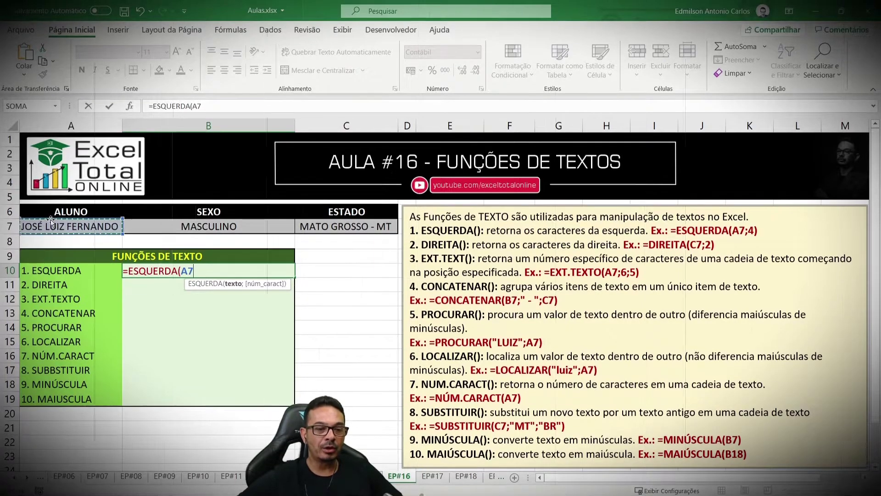
{"action": "type", "text": ";9"}
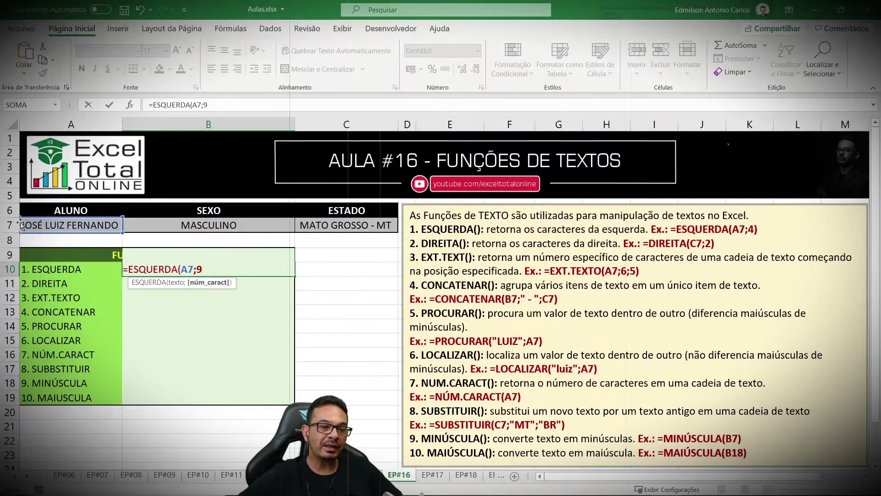
{"action": "key", "text": "Return"}
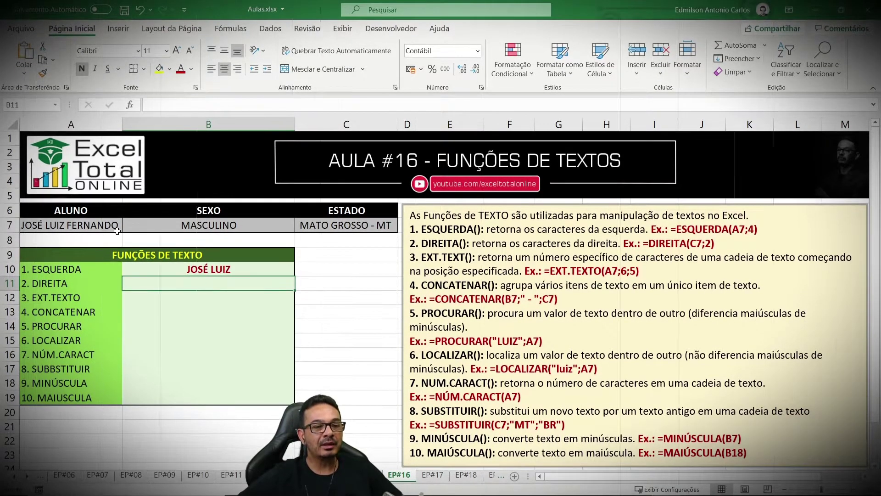
Set the number of characters in the B10 ESQUERDA formula to 4
{"action": "left_click", "coordinate": [198, 270]}
{"action": "left_click", "coordinate": [262, 102]}
{"action": "key", "text": "BackSpace"}
{"action": "key", "text": "BackSpace"}
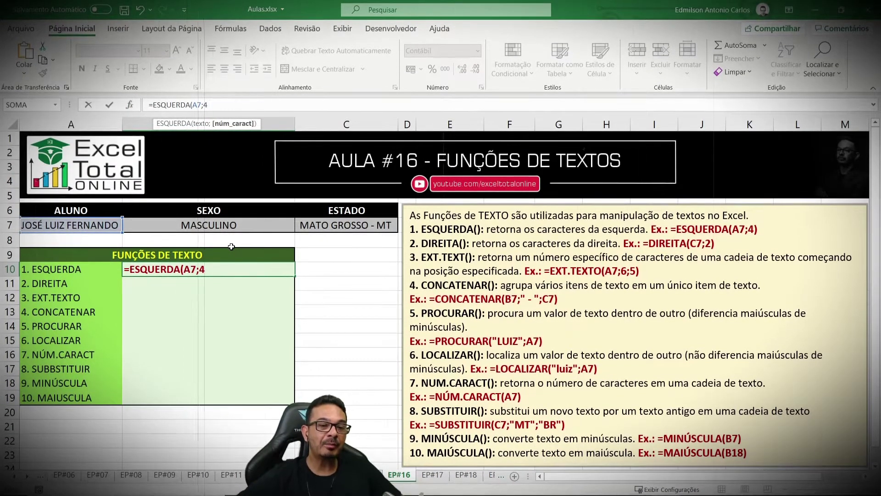
{"action": "key", "text": "Return"}
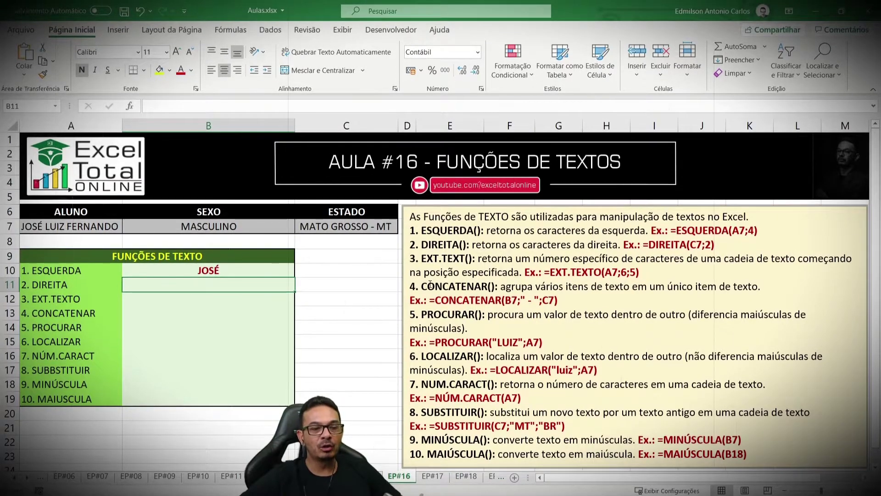
Enter =DIREITA(A7;8) in cell B11 to extract the last eight characters of the student's name
{"action": "type", "text": "DIREITA(A7"}
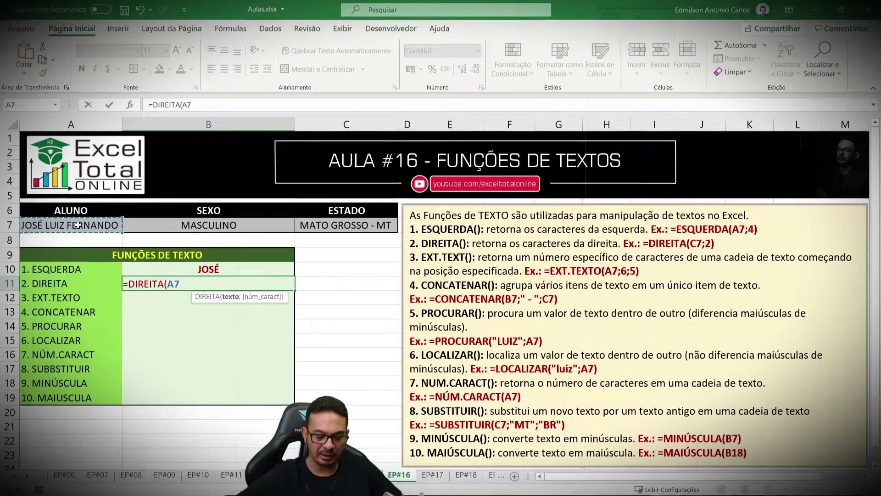
{"action": "type", "text": ";"}
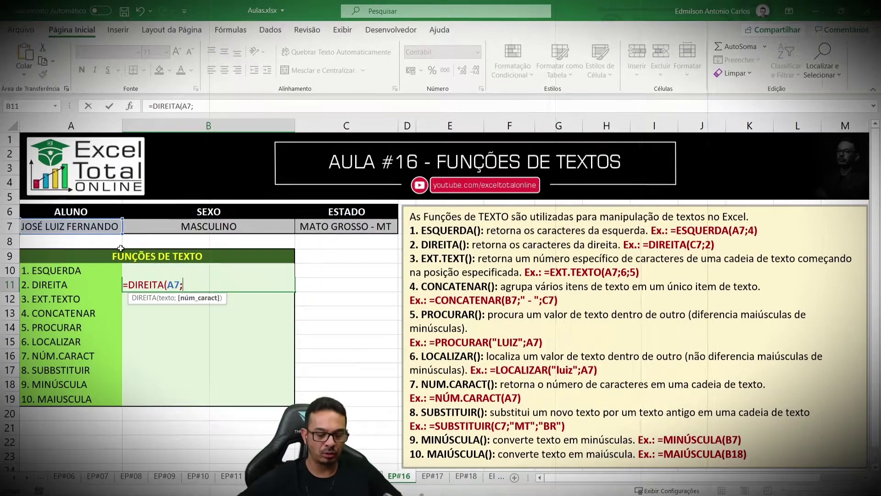
{"action": "type", "text": "7"}
{"action": "key", "text": "BackSpace"}
{"action": "type", "text": "8"}
{"action": "key", "text": "Return"}
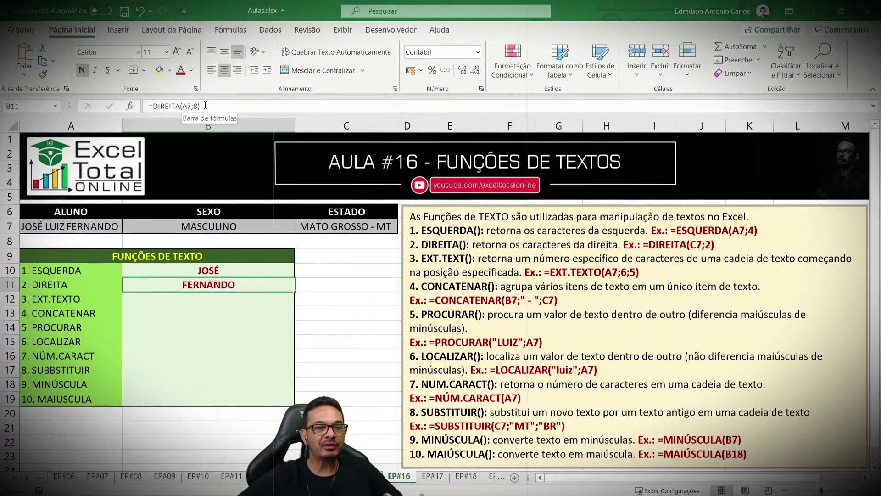
Change the B11 formula to =DIREITA(C7;2) so it extracts the state abbreviation
{"action": "left_click", "coordinate": [205, 105]}
{"action": "key", "text": "BackSpace"}
{"action": "key", "text": "BackSpace"}
{"action": "key", "text": "BackSpace"}
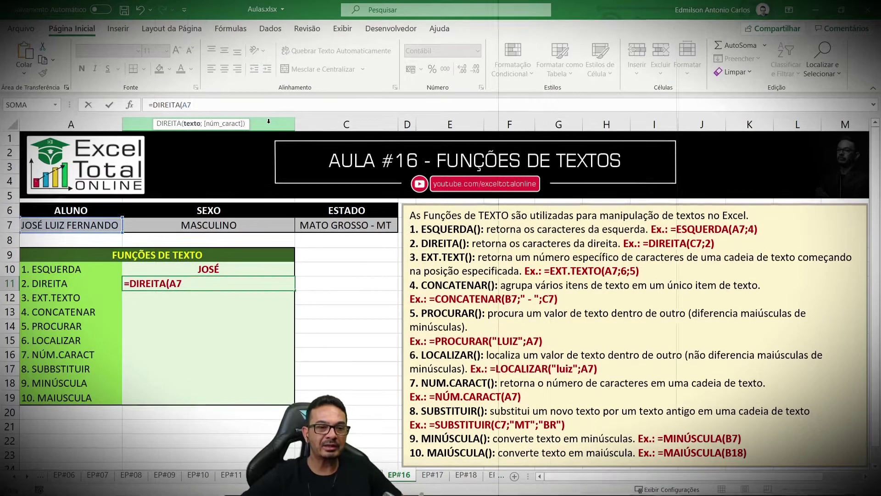
{"action": "key", "text": "BackSpace"}
{"action": "key", "text": "BackSpace"}
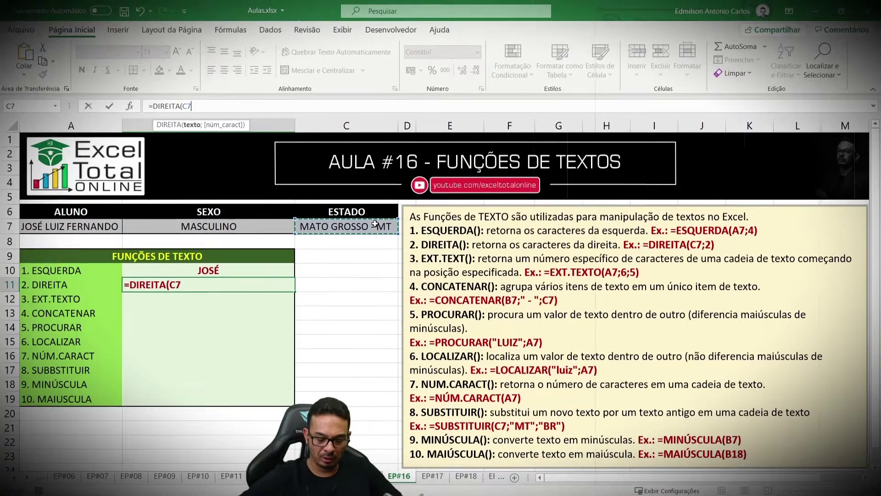
{"action": "type", "text": ";2"}
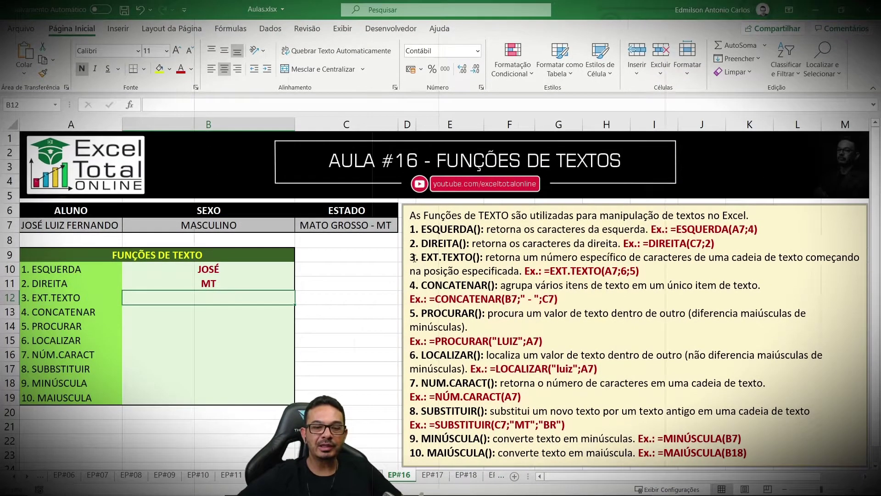
Enter =EXT.TEXTO(A7;6;4) in cell B12 to extract four characters of the student's name from position 6
{"action": "left_click_drag", "start_coordinate": [407, 259], "coordinate": [473, 259]}
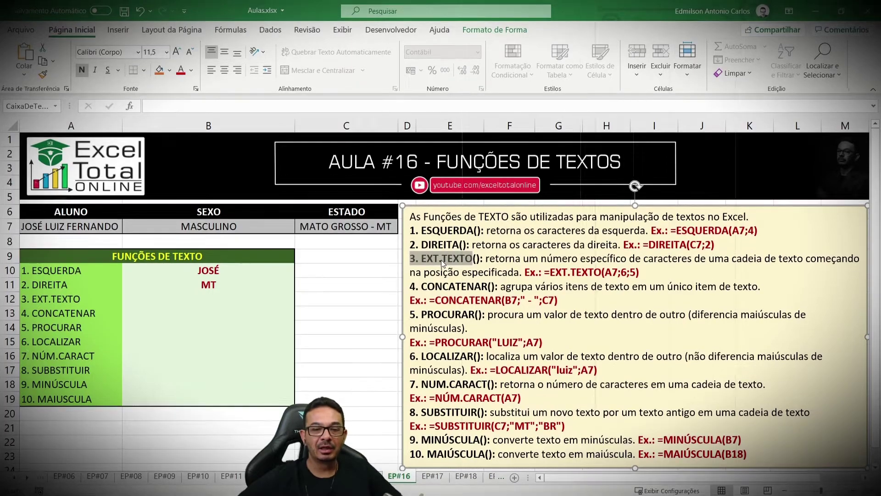
{"action": "left_click", "coordinate": [211, 295]}
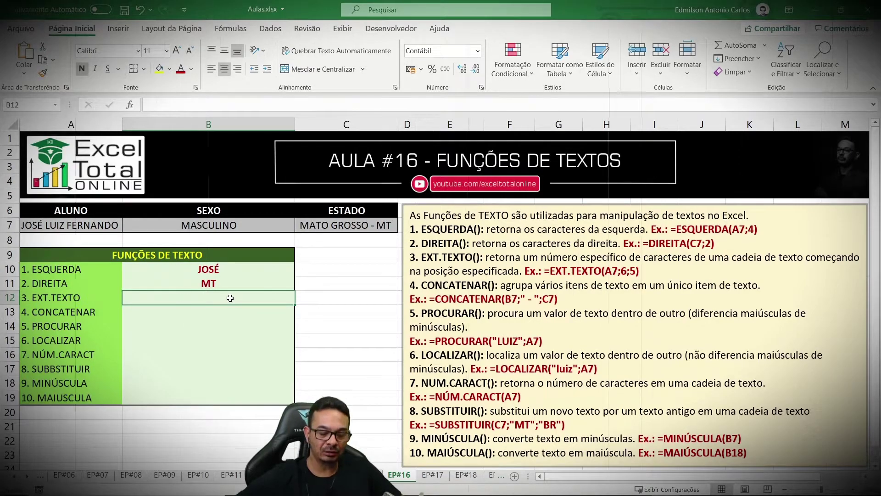
{"action": "type", "text": "=EXT"}
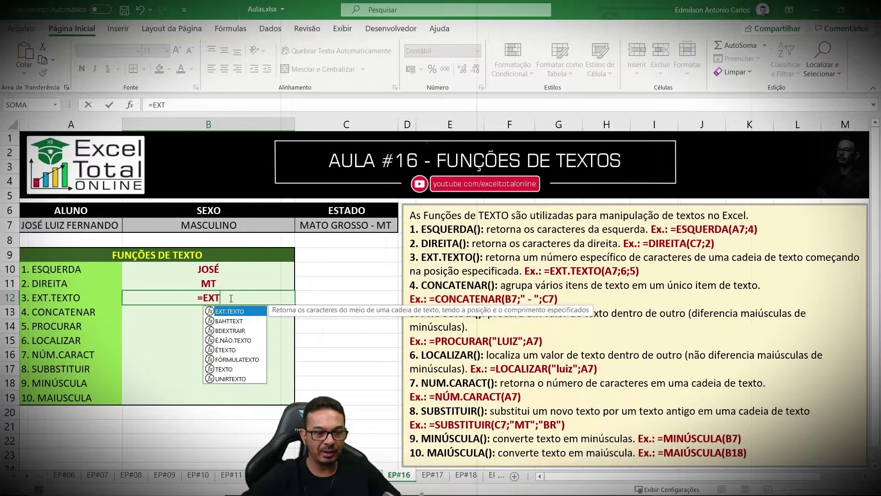
{"action": "type", "text": ".TE"}
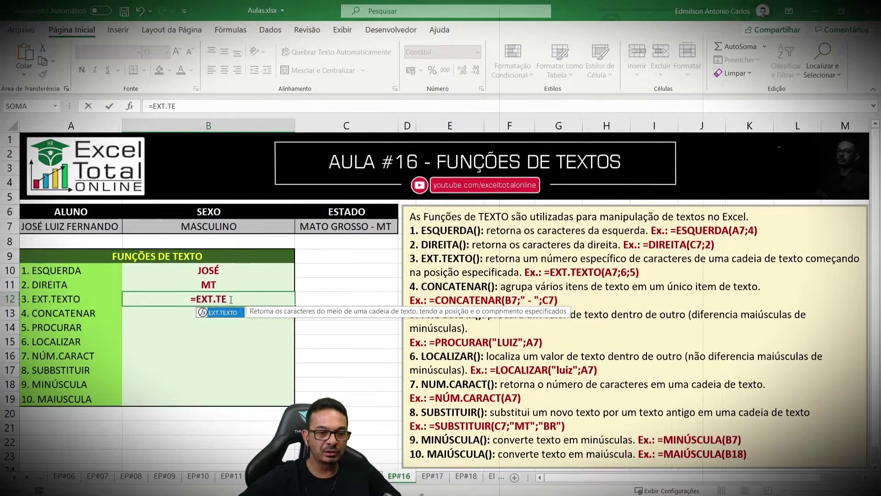
{"action": "key", "text": "Tab"}
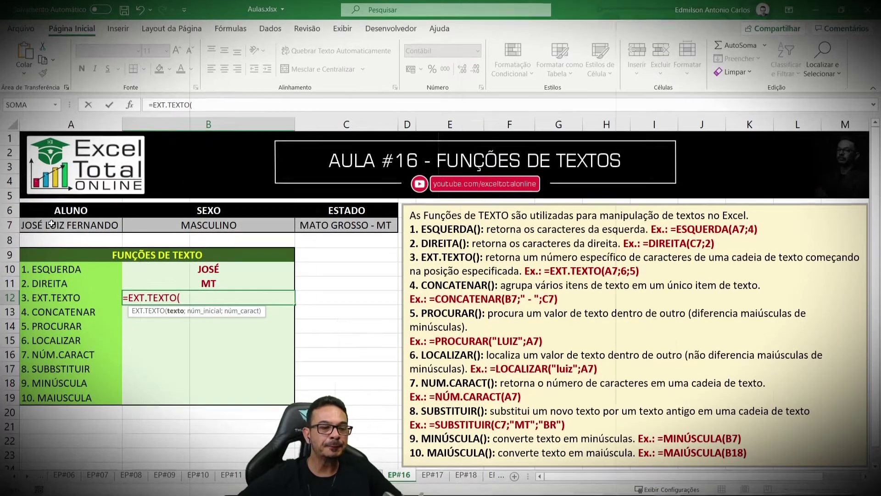
{"action": "left_click", "coordinate": [55, 229]}
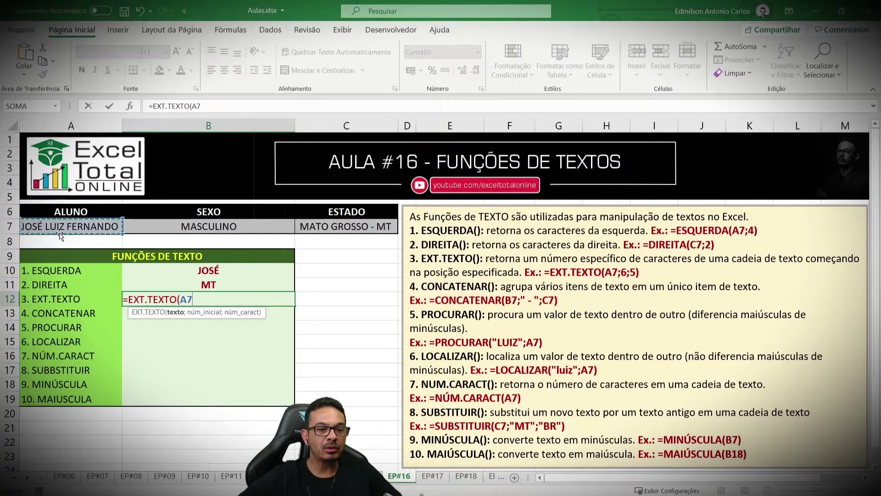
{"action": "type", "text": ";"}
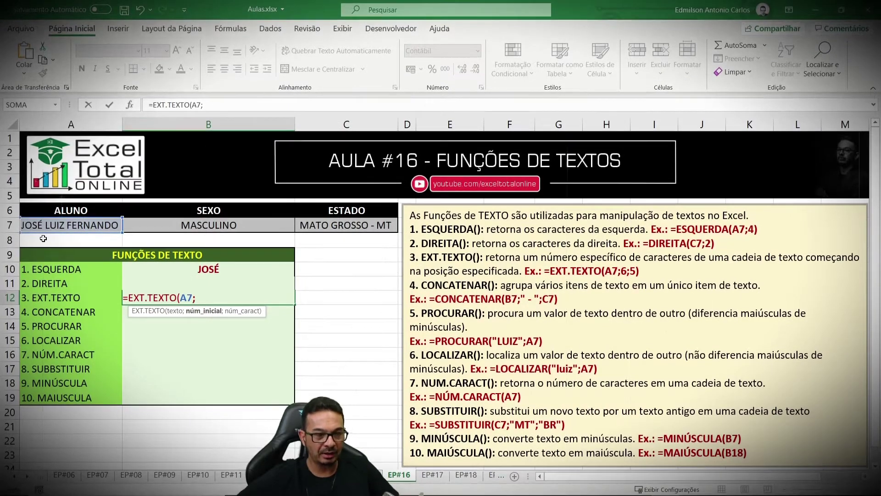
{"action": "type", "text": "6"}
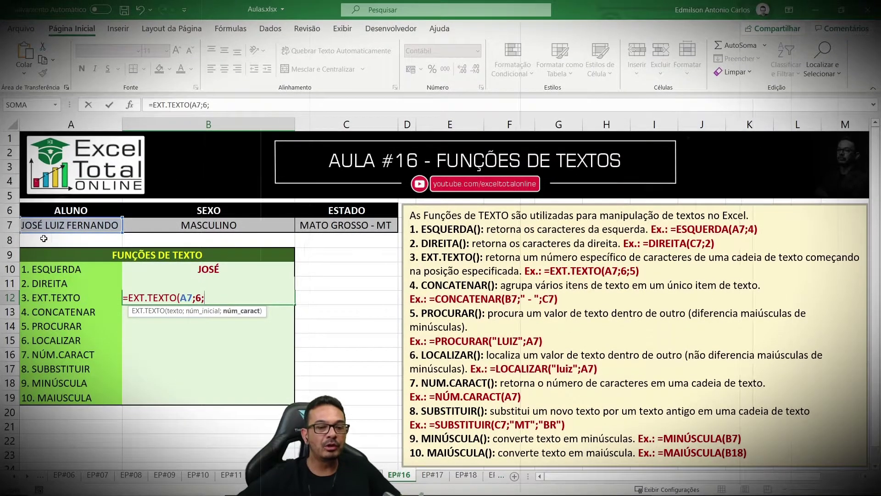
{"action": "type", "text": ";"}
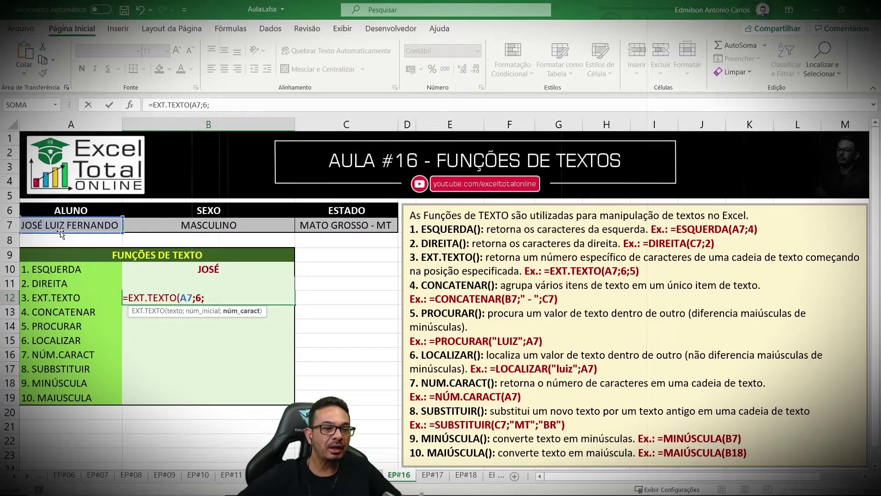
{"action": "type", "text": "4"}
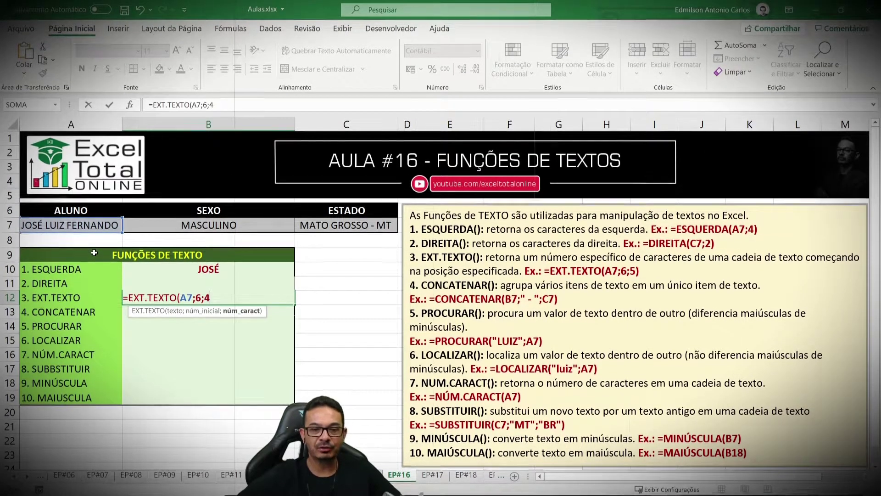
{"action": "key", "text": "Return"}
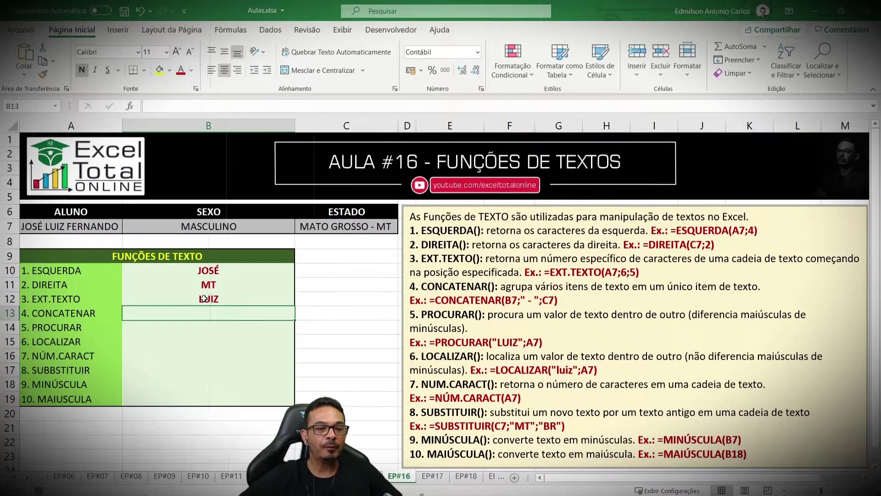
{"action": "left_click", "coordinate": [93, 225]}
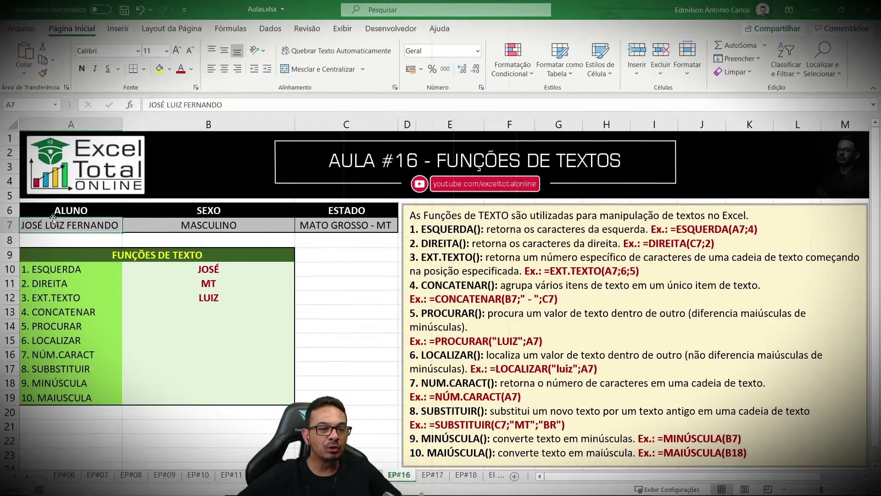
{"action": "left_click", "coordinate": [188, 296]}
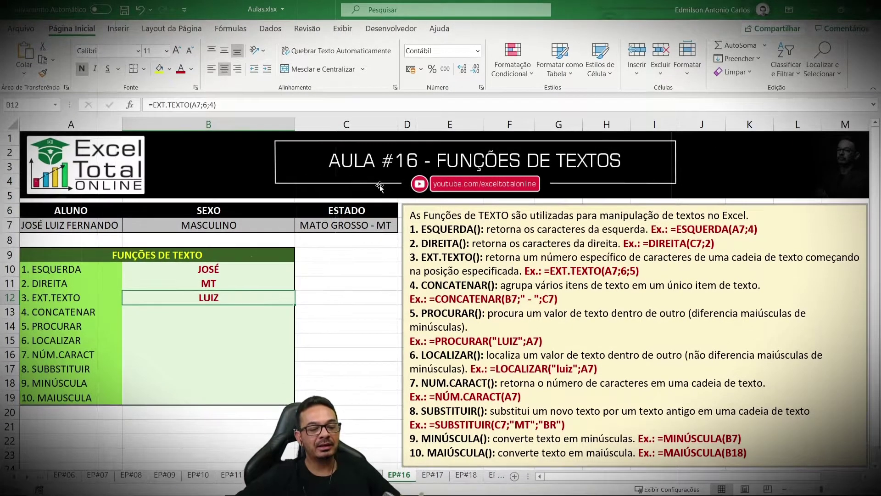
{"action": "key", "text": "Down"}
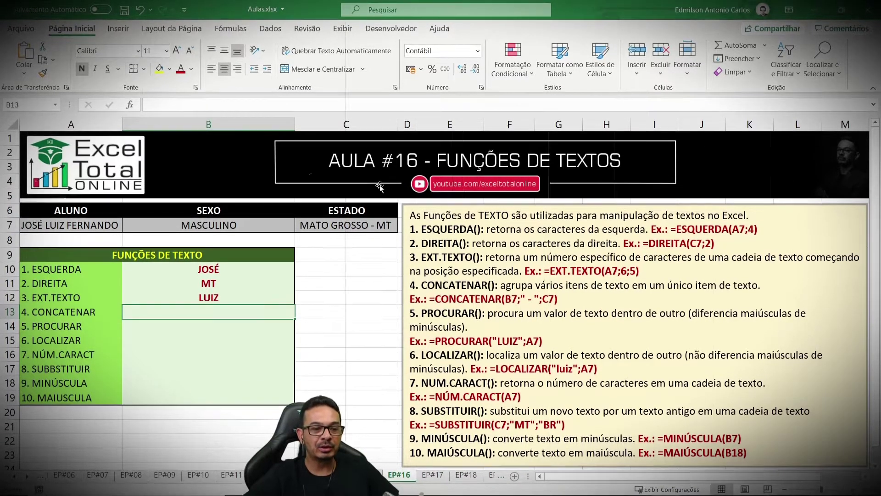
{"action": "type", "text": "=CONT"}
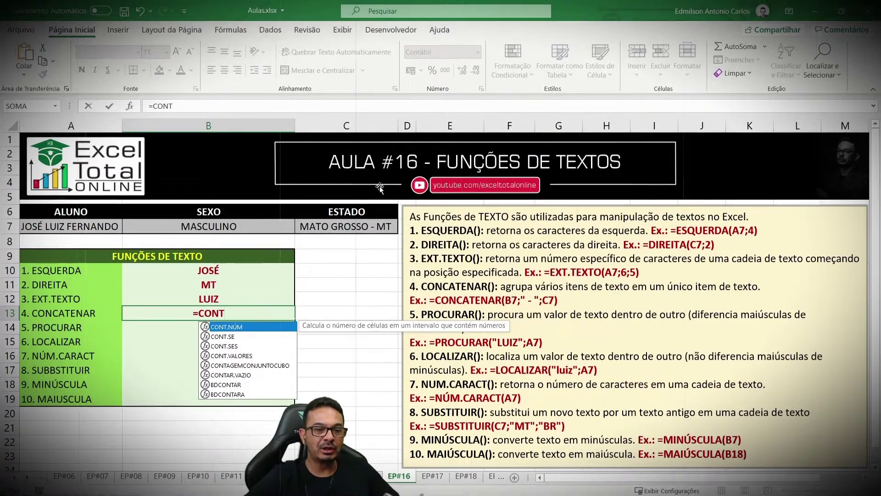
{"action": "key", "text": "BackSpace"}
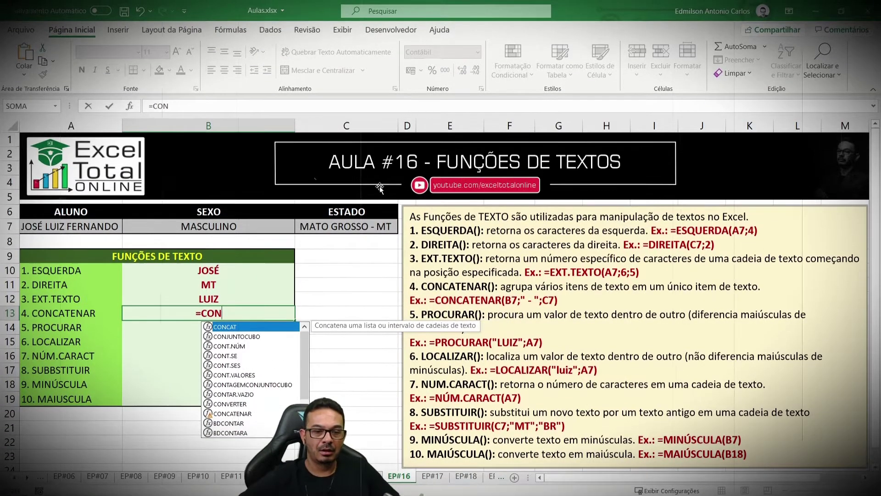
{"action": "type", "text": "CAT"}
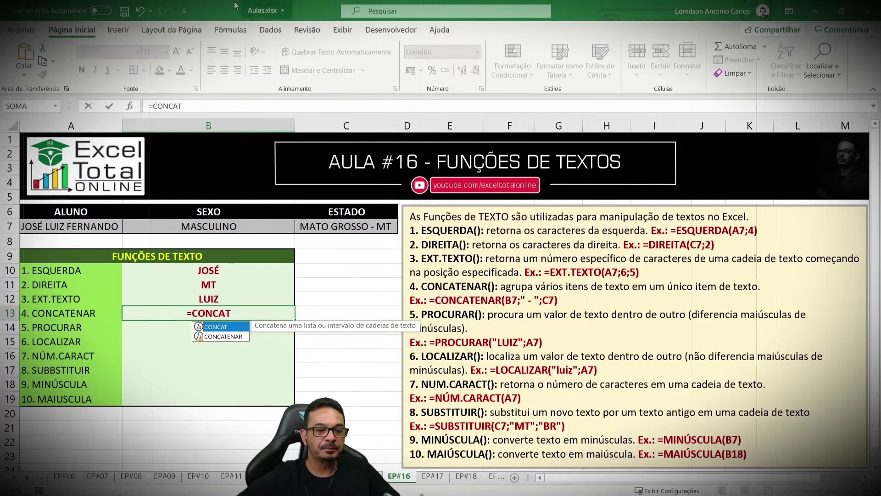
{"action": "double_click", "coordinate": [230, 337]}
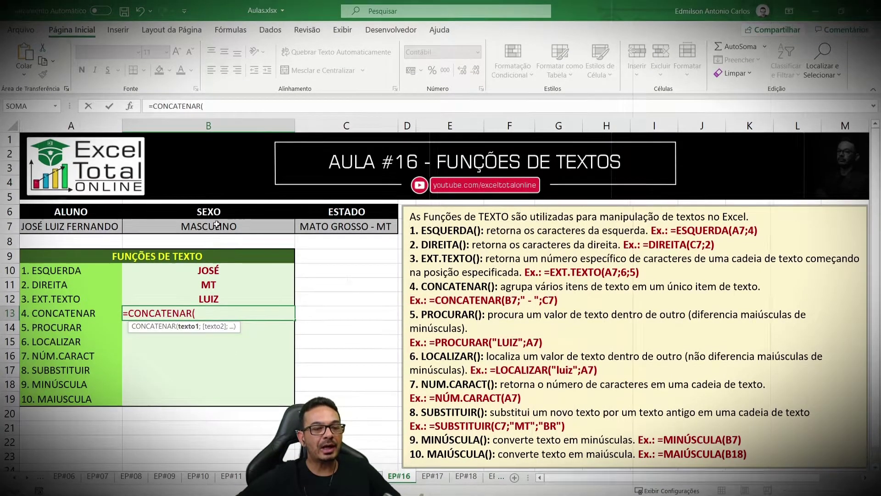
{"action": "left_click", "coordinate": [102, 226]}
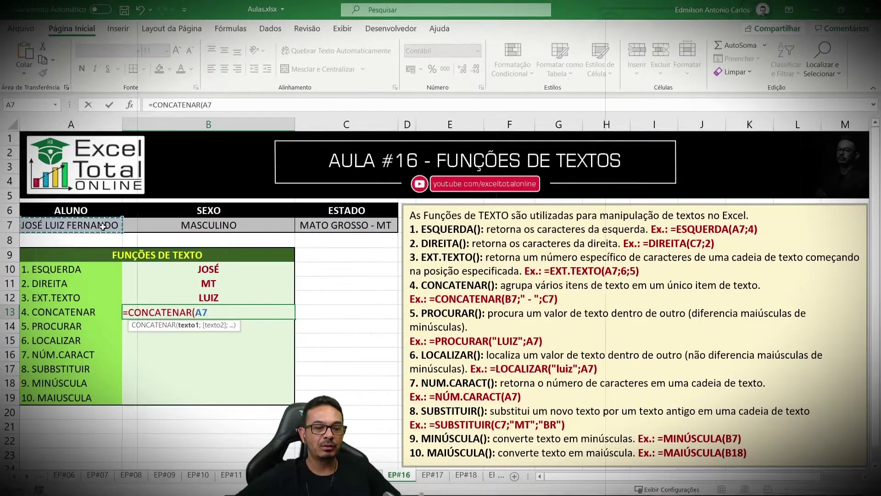
{"action": "type", "text": ";"}
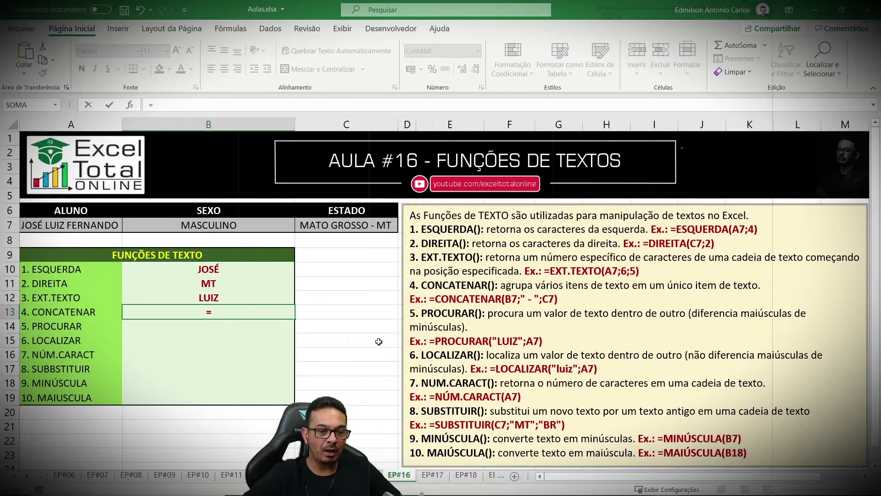
Enter =CONCATENAR(A7;" ";B7;" ";C7) in cell B13 to join the student's name, sex and state with spaces
{"action": "type", "text": "CONCA"}
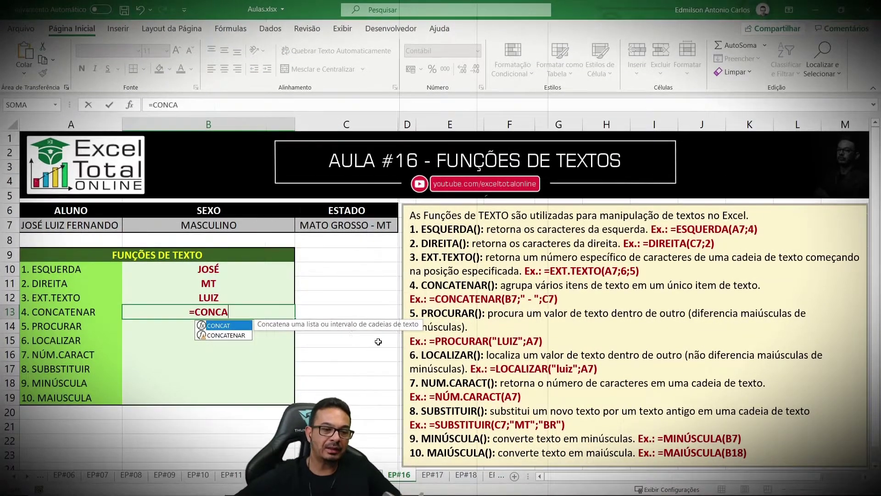
{"action": "double_click", "coordinate": [243, 336]}
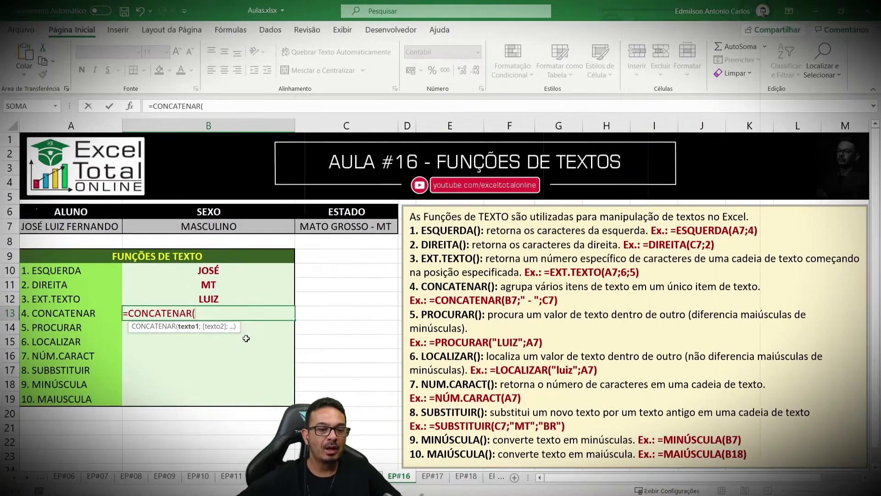
{"action": "left_click", "coordinate": [110, 227]}
{"action": "type", "text": ";"}
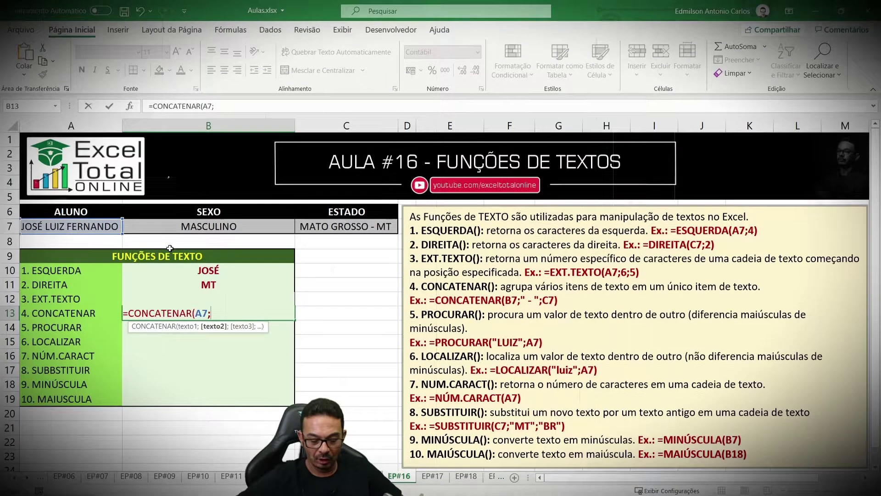
{"action": "type", "text": "\" "}
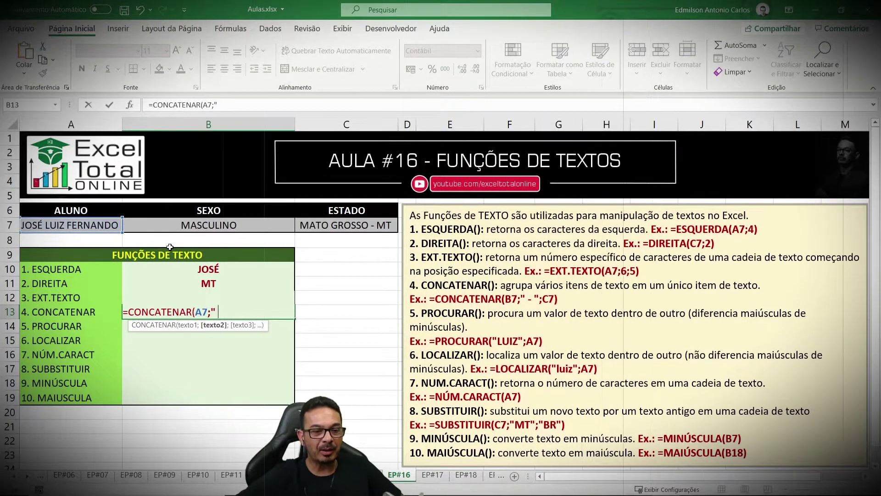
{"action": "type", "text": "\""}
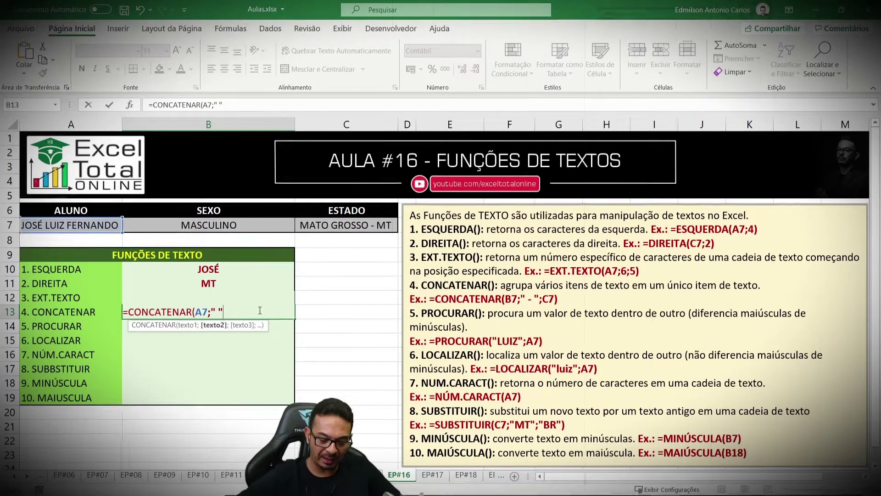
{"action": "type", "text": ";"}
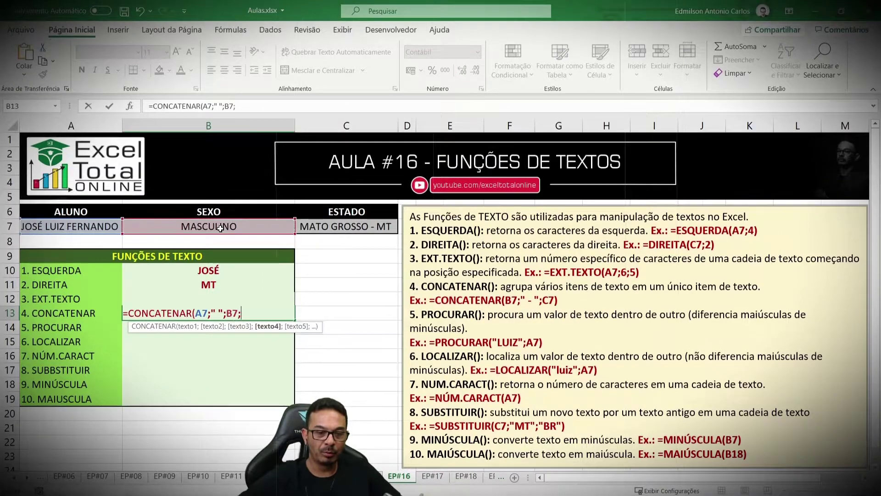
{"action": "type", "text": ";"}
{"action": "left_click", "coordinate": [323, 228]}
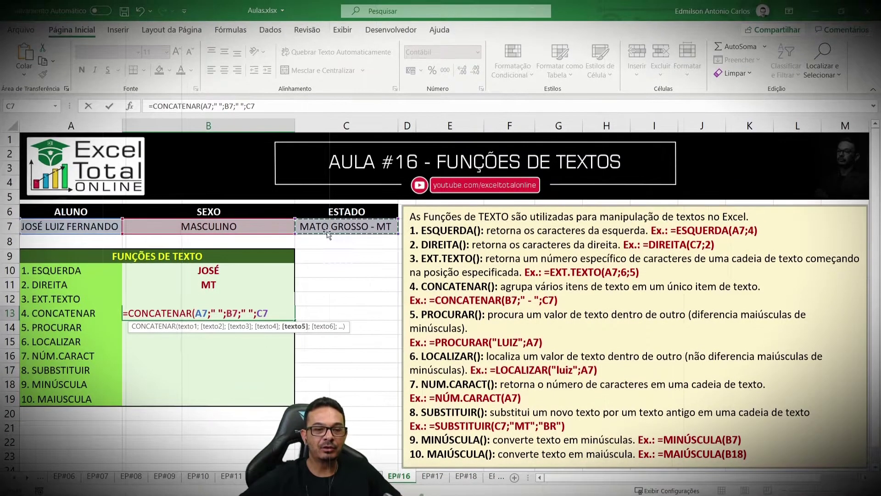
{"action": "key", "text": "Return"}
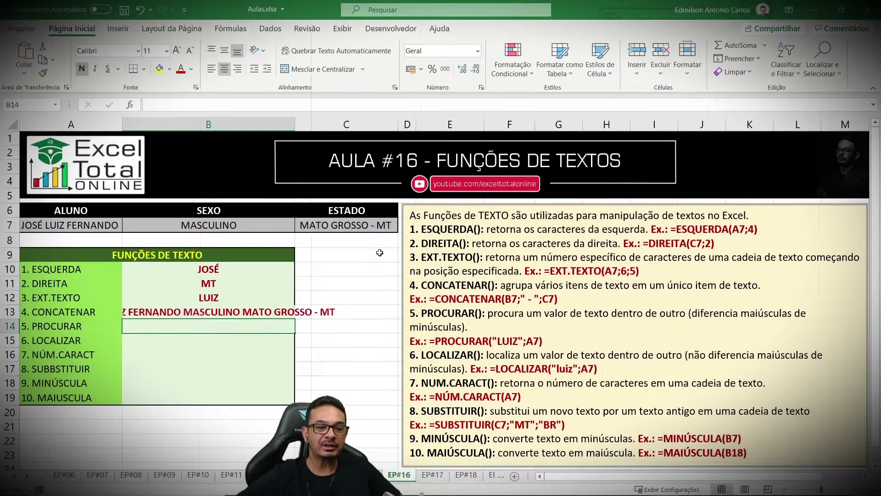
Left-align the concatenated text in cell B13 so that it reads from its beginning
{"action": "left_click", "coordinate": [155, 313]}
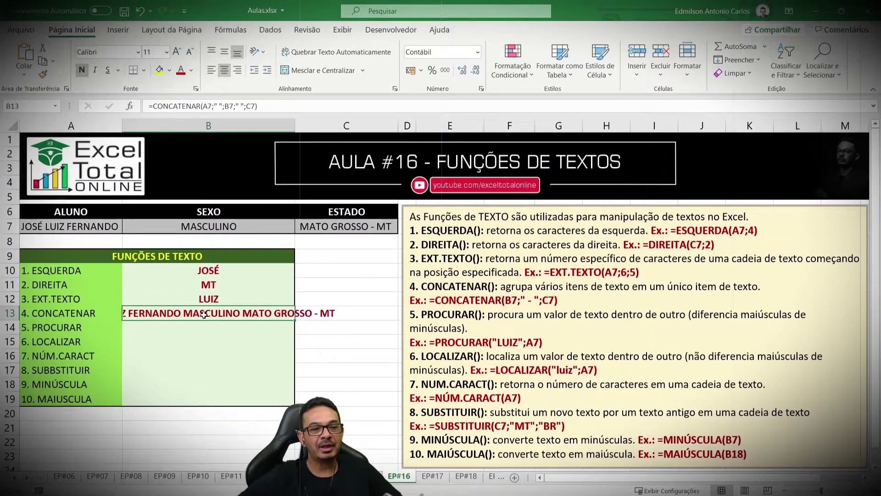
{"action": "left_click", "coordinate": [236, 68]}
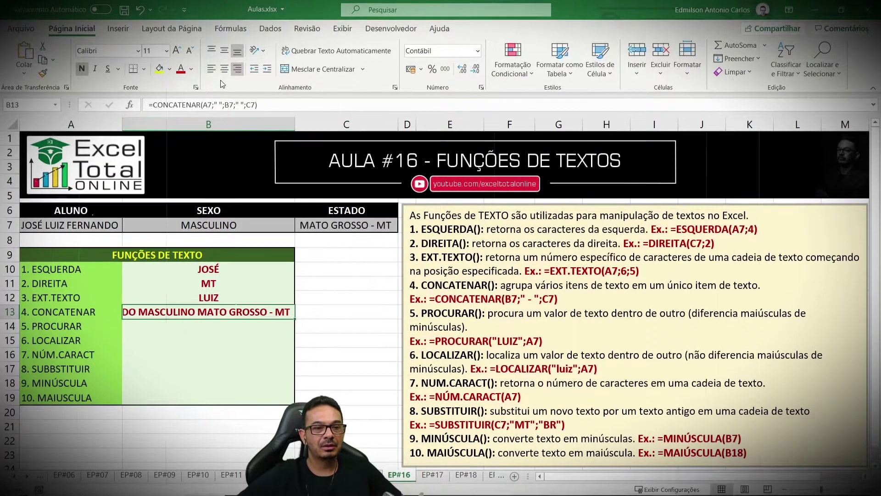
{"action": "left_click", "coordinate": [223, 69]}
{"action": "left_click", "coordinate": [185, 340]}
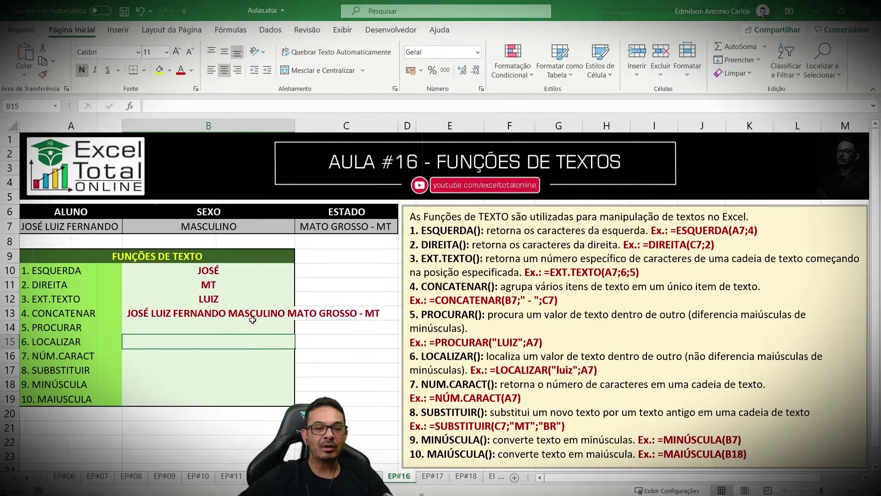
Replace both space separators in the B13 formula with commas, giving =CONCATENAR(A7;",";B7;",";C7)
{"action": "left_click", "coordinate": [250, 316]}
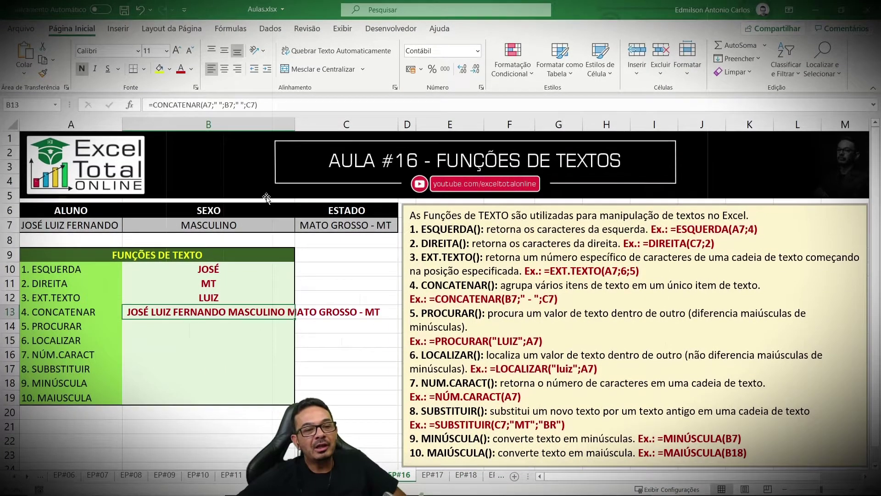
{"action": "left_click", "coordinate": [220, 106]}
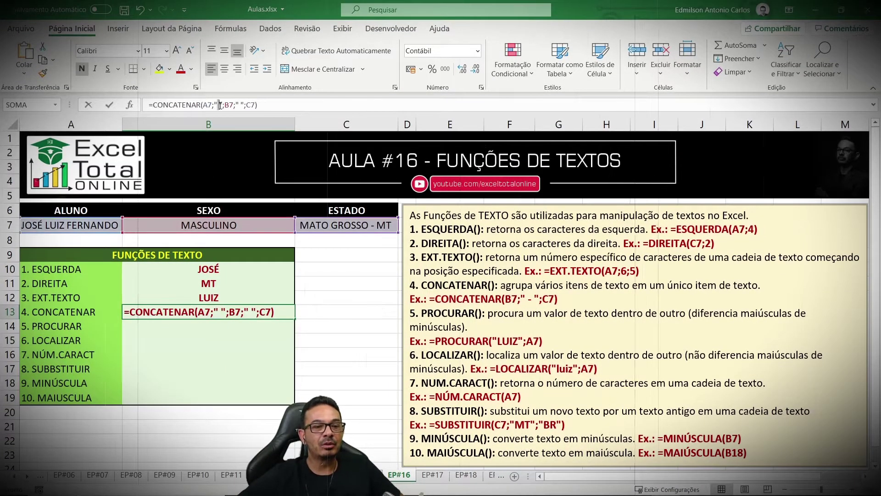
{"action": "key", "text": "BackSpace"}
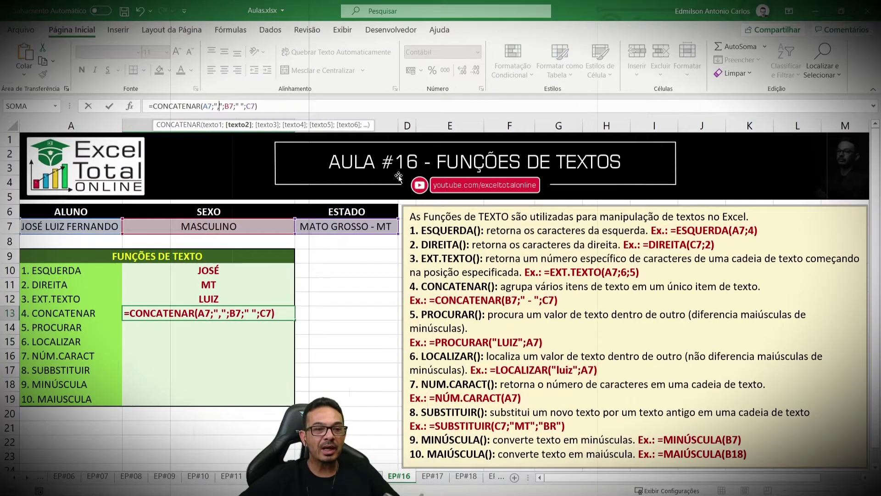
{"action": "type", "text": ","}
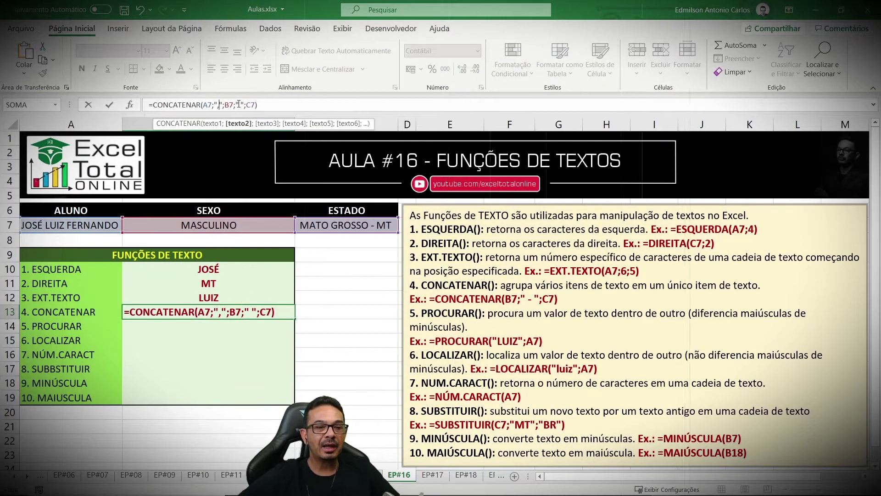
{"action": "left_click_drag", "start_coordinate": [239, 105], "coordinate": [242, 106]}
{"action": "type", "text": ","}
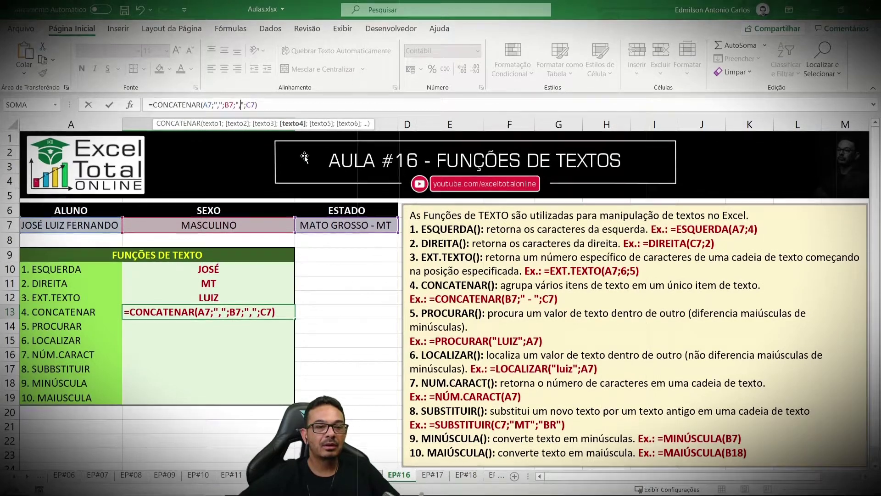
{"action": "key", "text": "Return"}
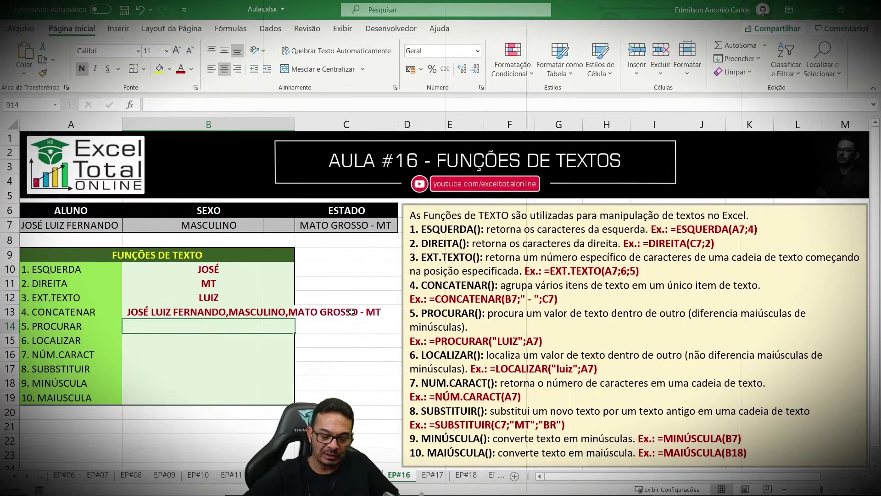
Enter a PROCURAR formula in cell B14 that searches for the student's middle name, in capitals, within A7
{"action": "type", "text": "=PROC"}
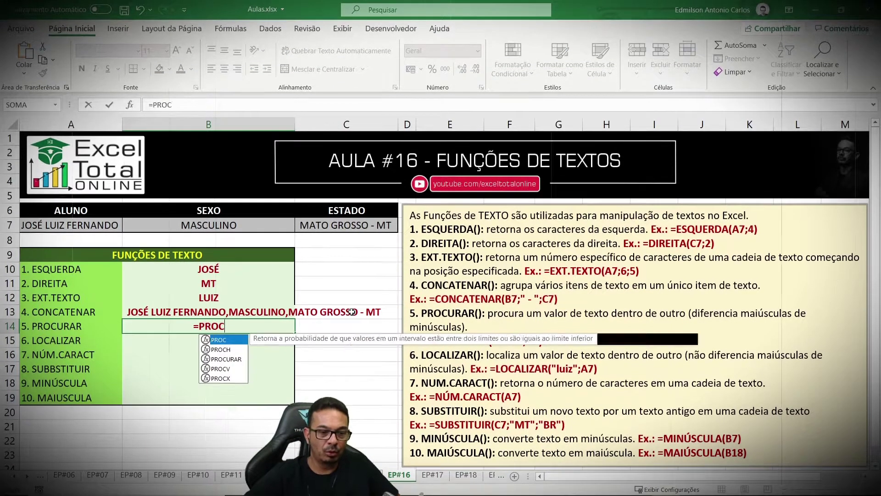
{"action": "type", "text": "U"}
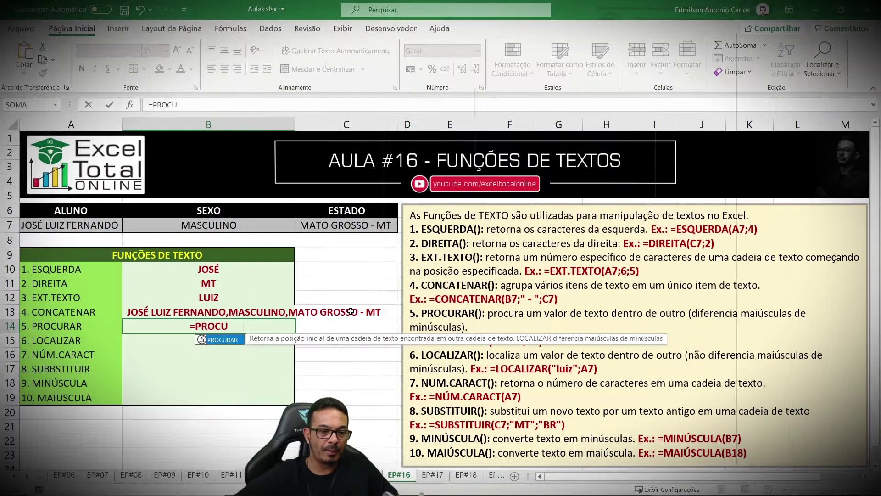
{"action": "double_click", "coordinate": [231, 340]}
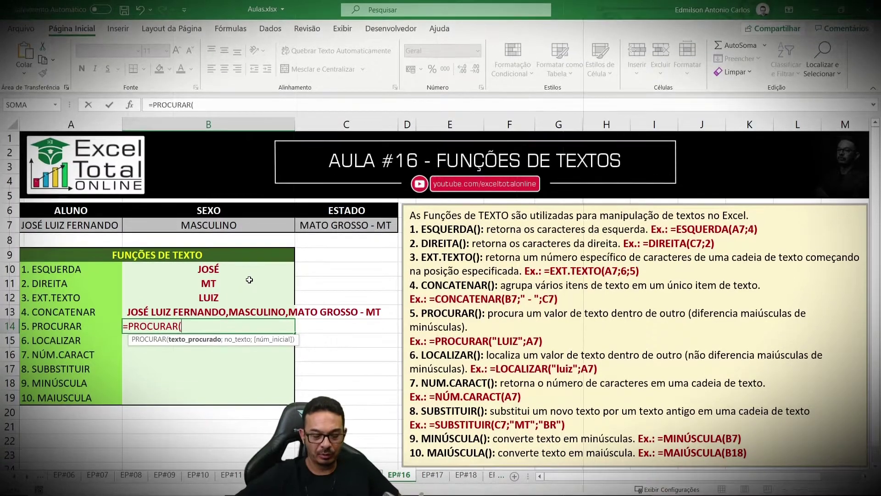
{"action": "type", "text": "\""}
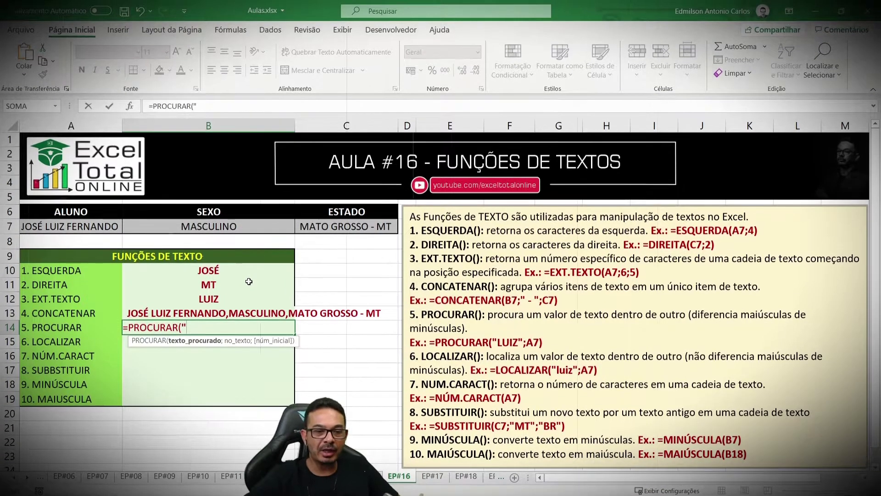
{"action": "type", "text": "LUIZ\";A7"}
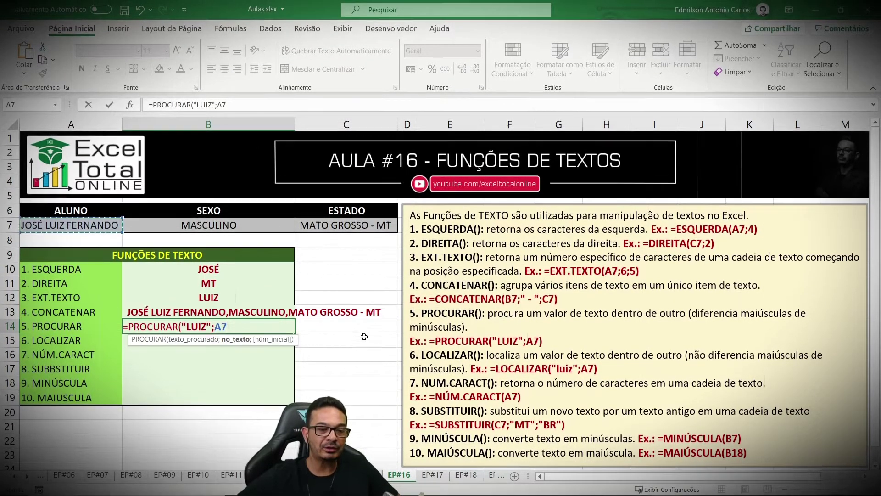
{"action": "key", "text": "Return"}
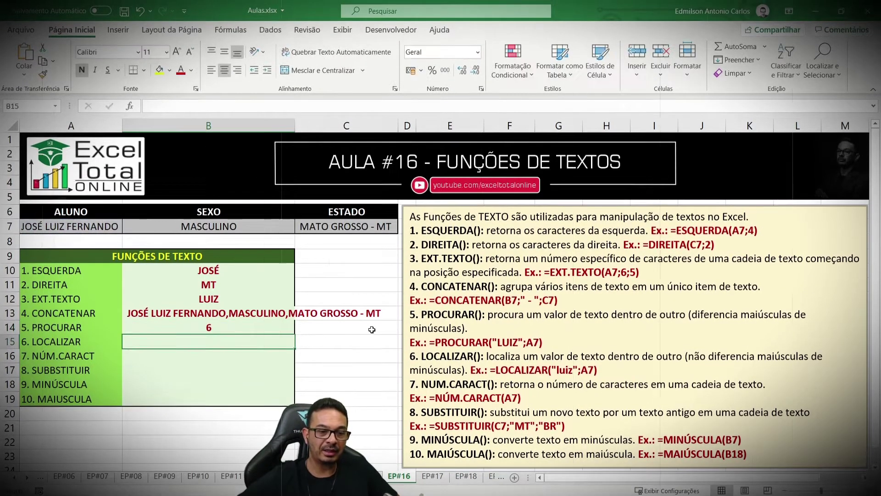
Review the PROCURAR formula in B14, the ESQUERDA formula in B10 and the EXT.TEXTO formula in B12
{"action": "left_click", "coordinate": [224, 325]}
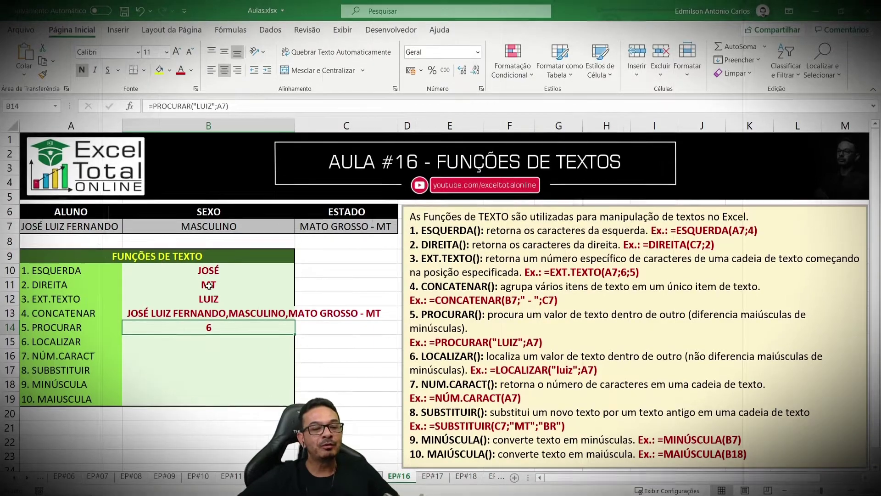
{"action": "left_click", "coordinate": [205, 271]}
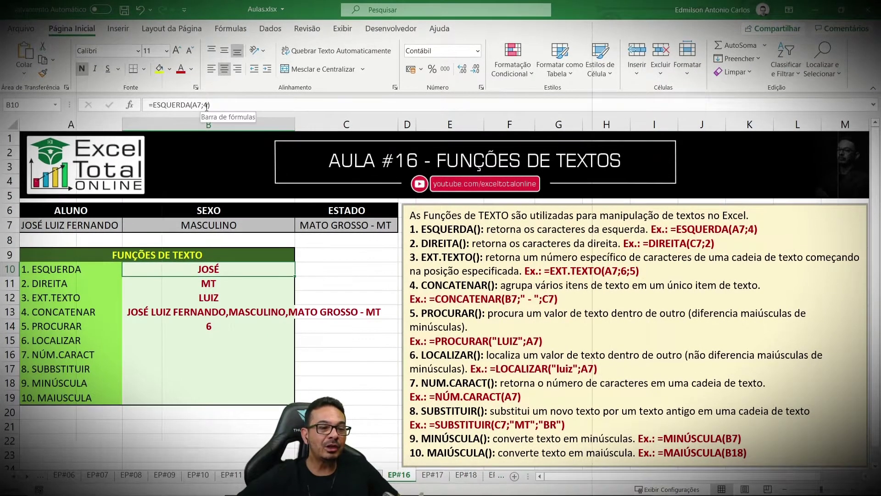
{"action": "left_click", "coordinate": [207, 299]}
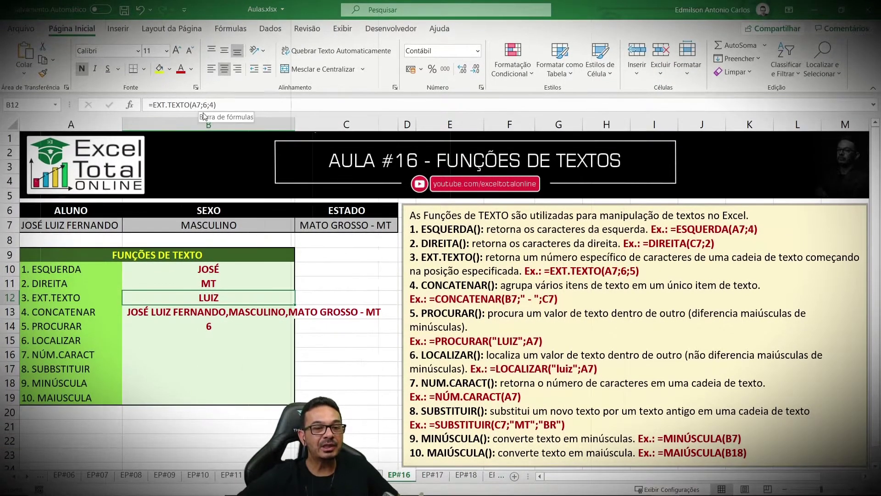
Try the PROCURAR formula in B14 with the student's middle name written in lowercase as the search text
{"action": "left_click", "coordinate": [209, 328]}
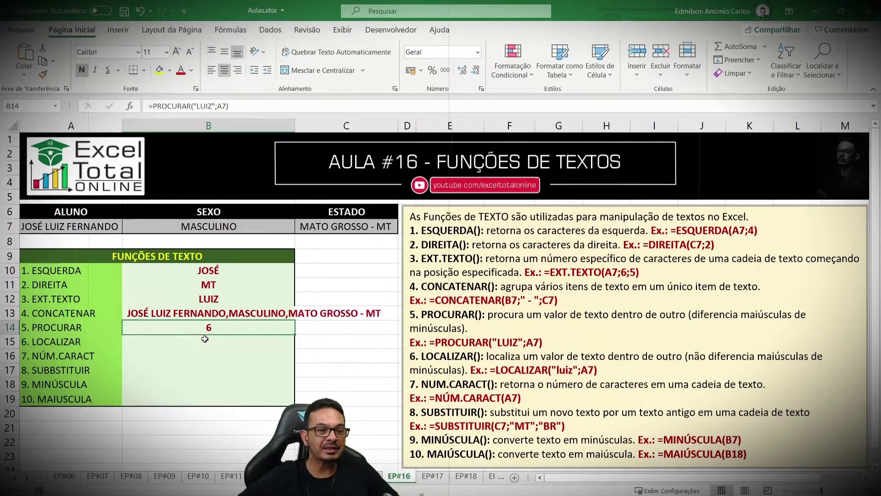
{"action": "left_click", "coordinate": [197, 106]}
{"action": "left_click_drag", "start_coordinate": [197, 106], "coordinate": [210, 106]}
{"action": "type", "text": "luiz"}
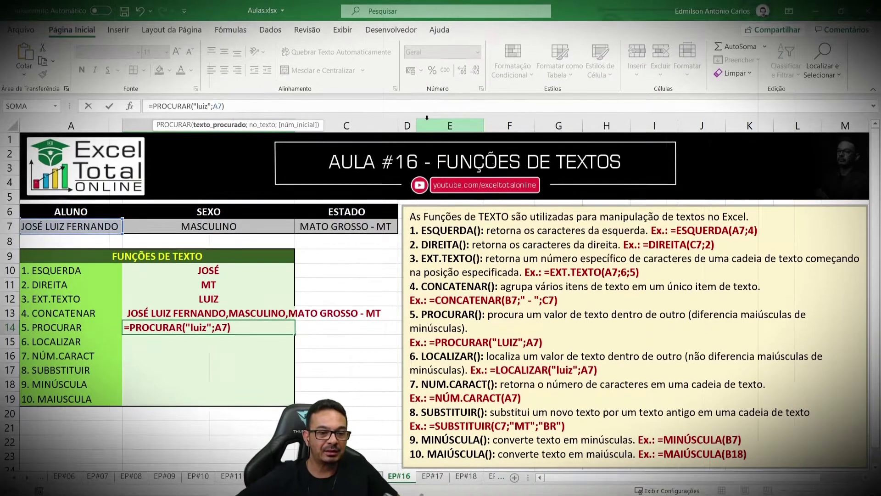
{"action": "key", "text": "Return"}
Change the search text of the PROCURAR formula in B14 back to capital letters
{"action": "left_click", "coordinate": [214, 327]}
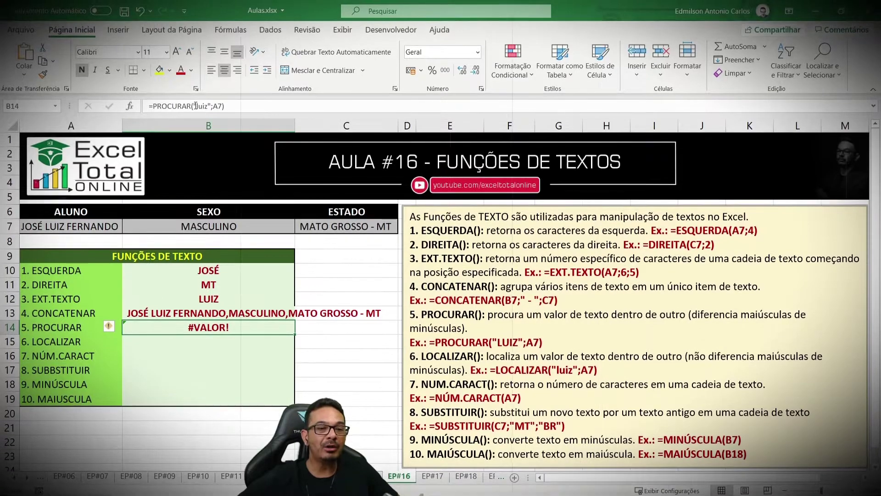
{"action": "left_click_drag", "start_coordinate": [196, 106], "coordinate": [207, 105]}
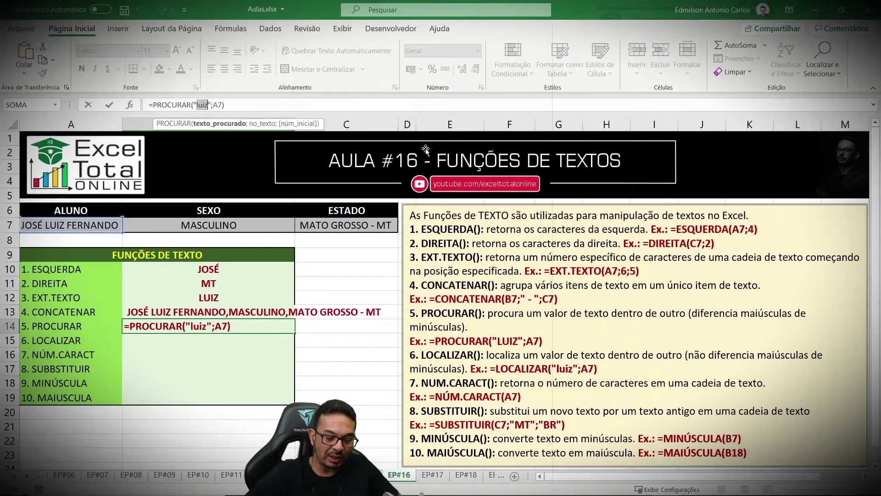
{"action": "type", "text": "LUIZ"}
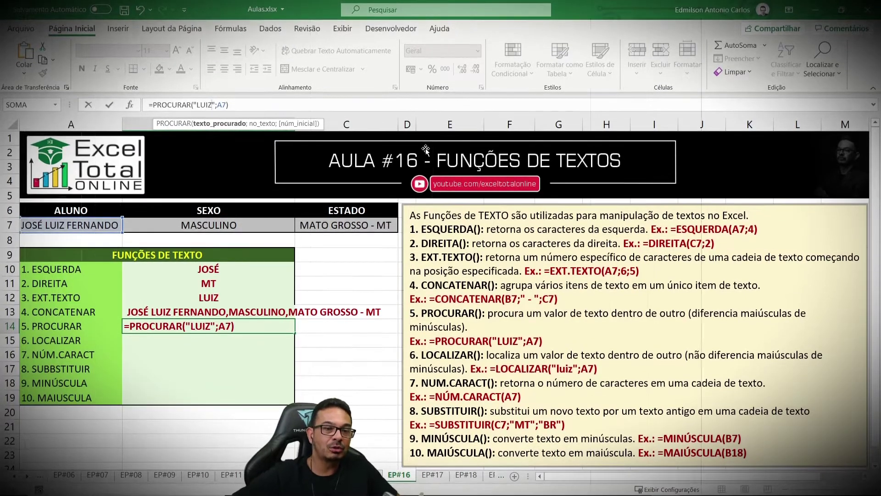
{"action": "key", "text": "Return"}
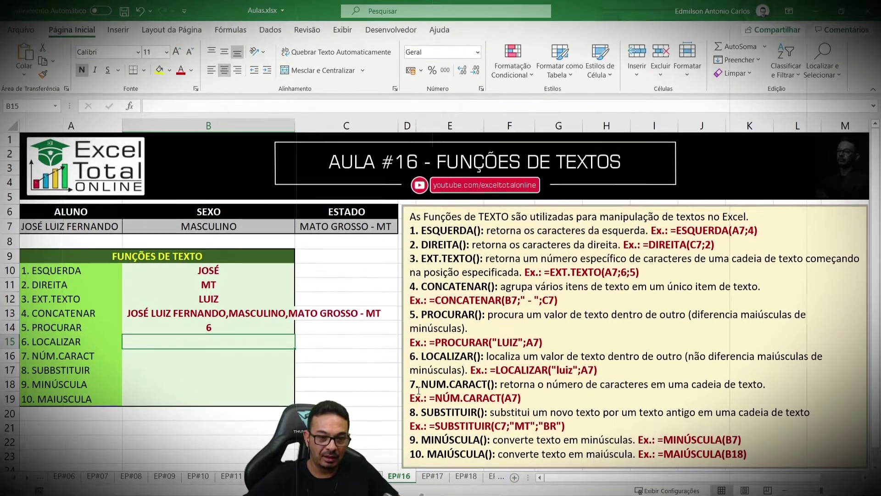
Enter a LOCALIZAR formula in cell B15 that searches for the student's middle name, in lowercase, within A7
{"action": "type", "text": "LOCA"}
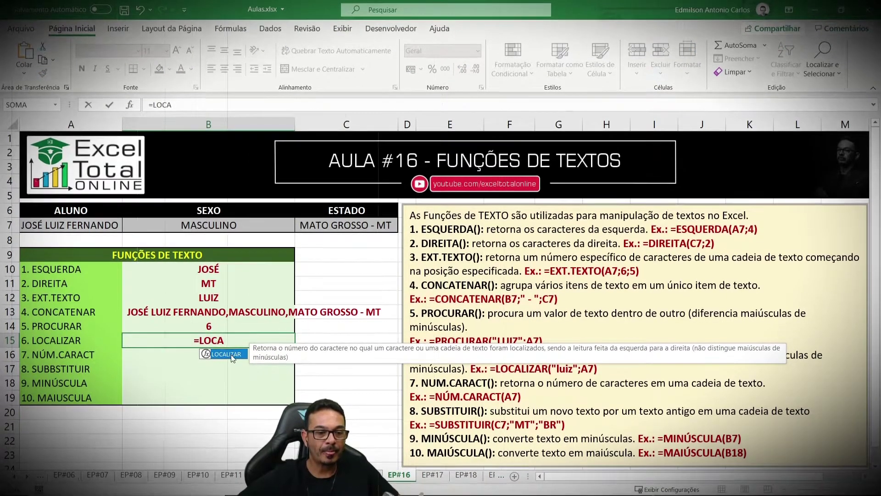
{"action": "double_click", "coordinate": [230, 354]}
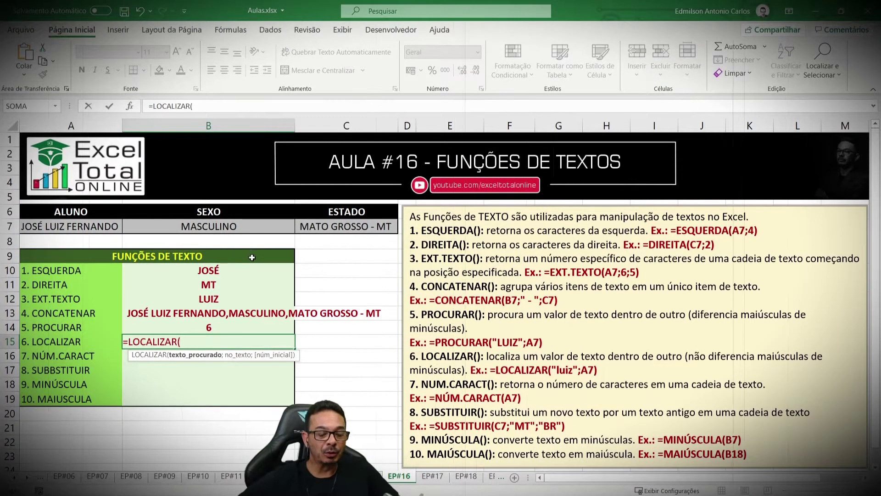
{"action": "type", "text": "\"L"}
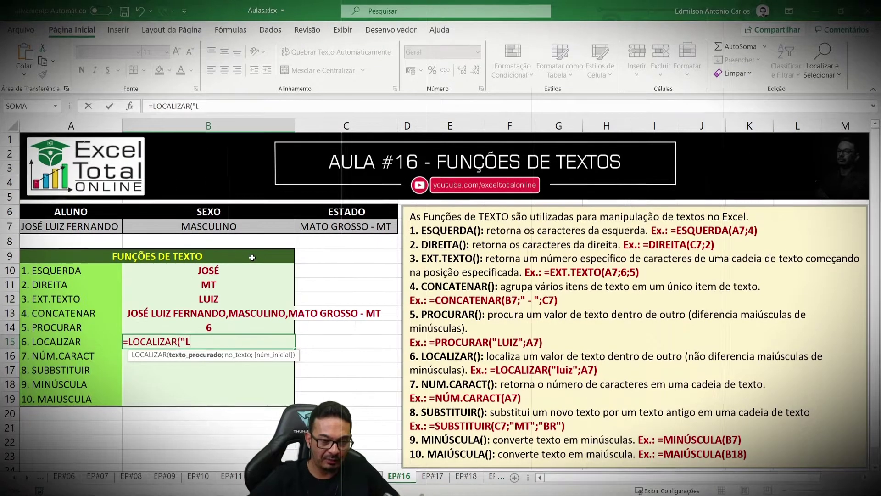
{"action": "key", "text": "BackSpace"}
{"action": "type", "text": "luiz"}
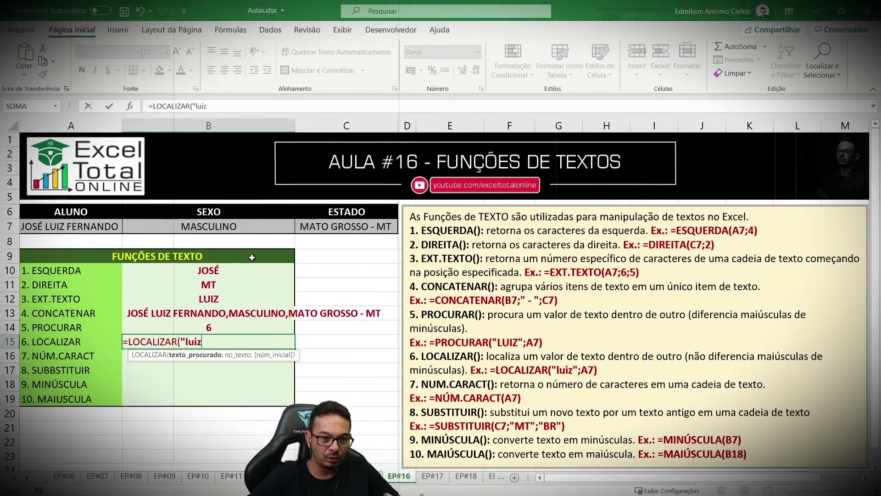
{"action": "type", "text": "\""}
{"action": "type", "text": ";"}
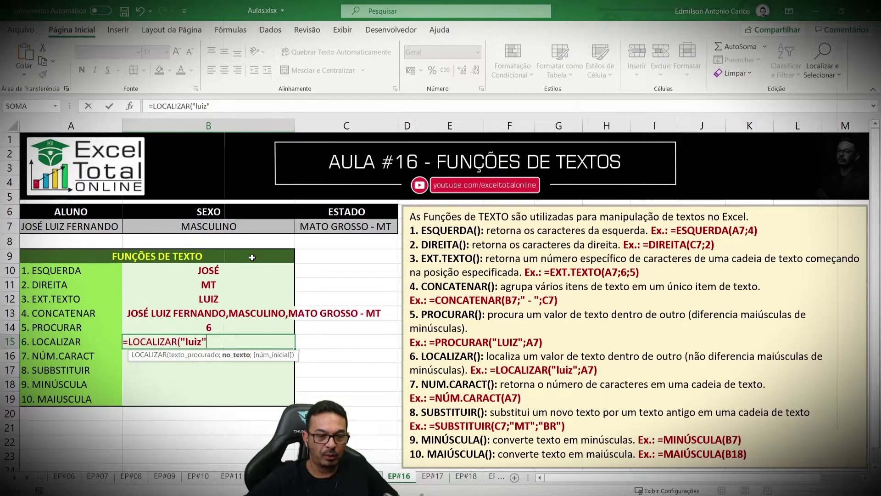
{"action": "left_click", "coordinate": [93, 225]}
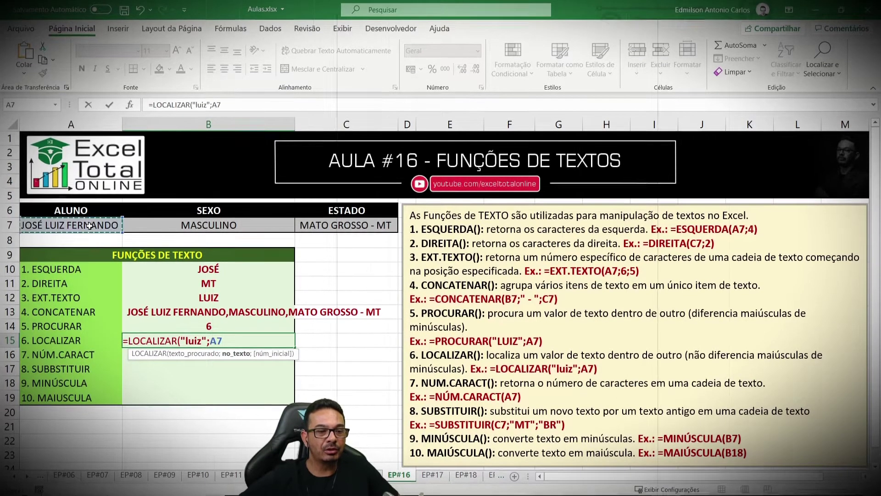
{"action": "key", "text": "Return"}
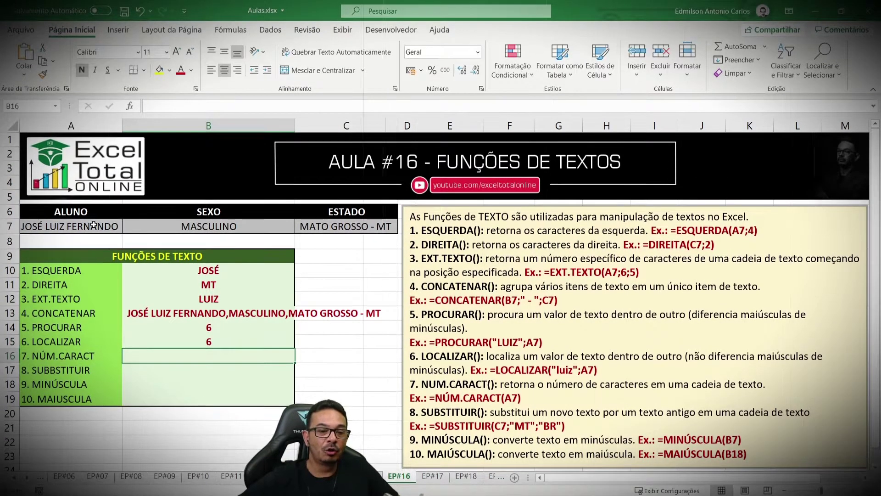
{"action": "left_click", "coordinate": [203, 340]}
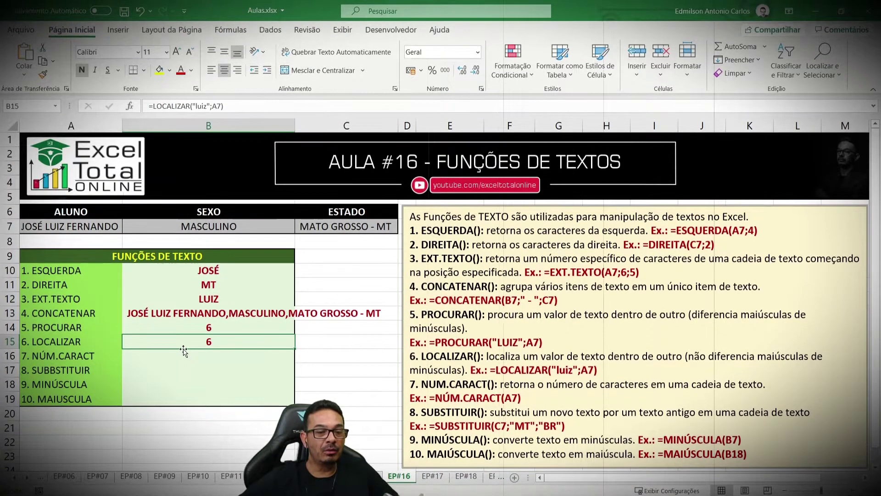
Rewrite the PROCURAR formula in B14 so that its search text is a reference to cell B10
{"action": "left_click", "coordinate": [200, 327]}
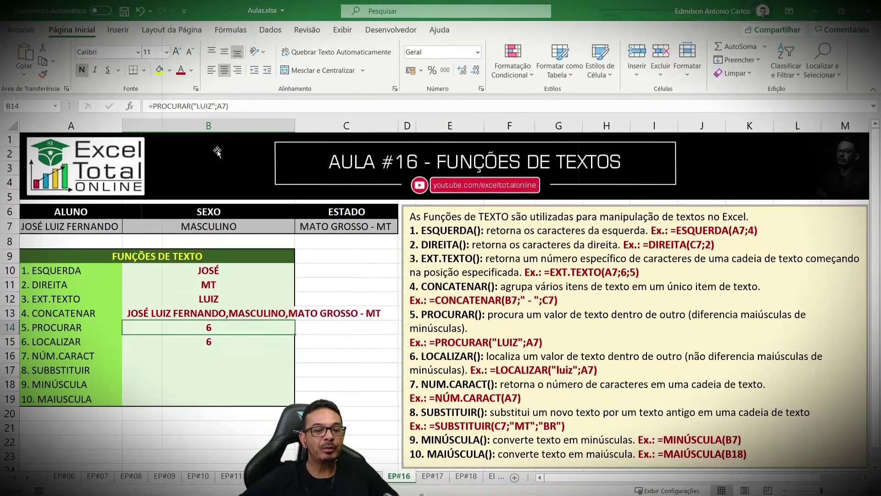
{"action": "left_click", "coordinate": [195, 103]}
{"action": "left_click_drag", "start_coordinate": [195, 104], "coordinate": [215, 107]}
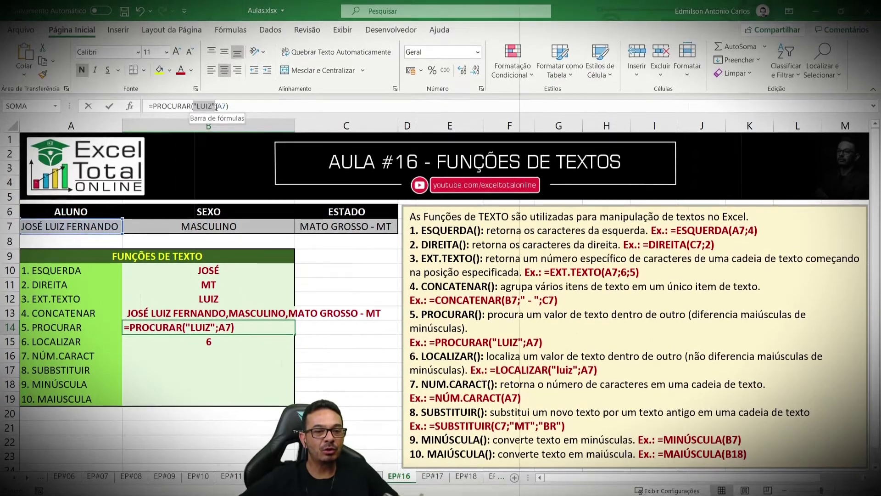
{"action": "key", "text": "BackSpace"}
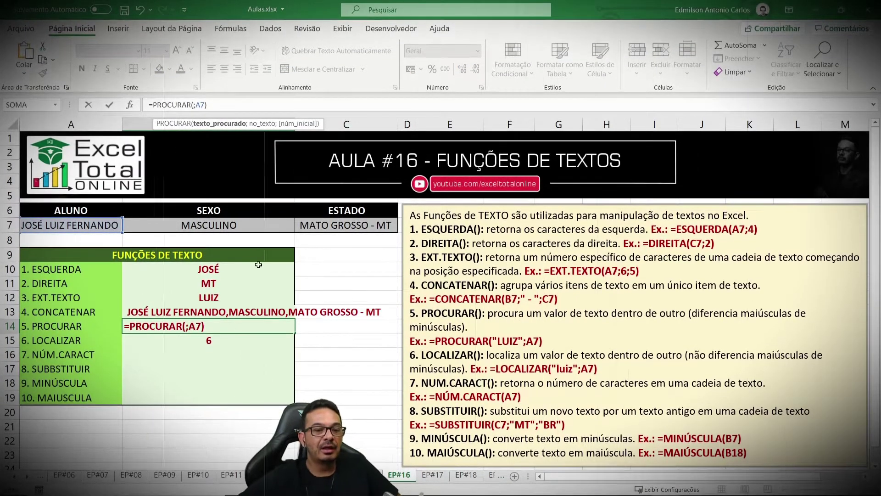
{"action": "left_click", "coordinate": [252, 110]}
{"action": "key", "text": "BackSpace"}
{"action": "key", "text": "BackSpace"}
{"action": "key", "text": "BackSpace"}
{"action": "key", "text": "BackSpace"}
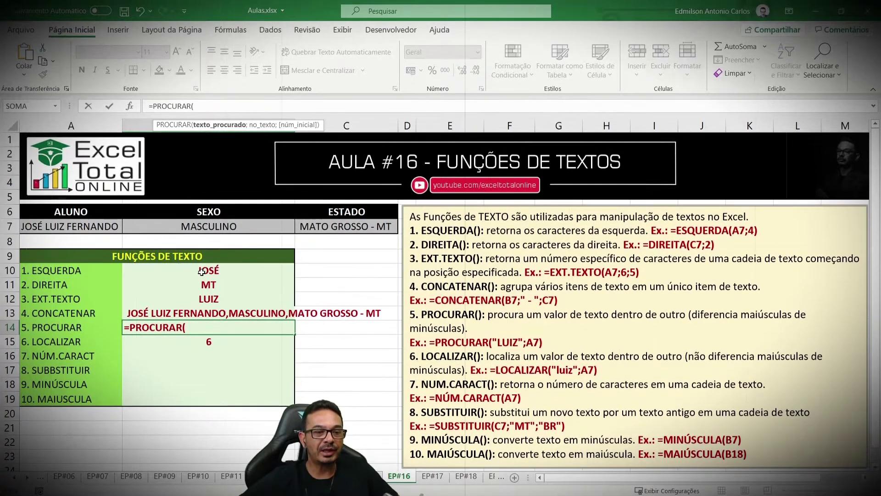
{"action": "left_click", "coordinate": [202, 270]}
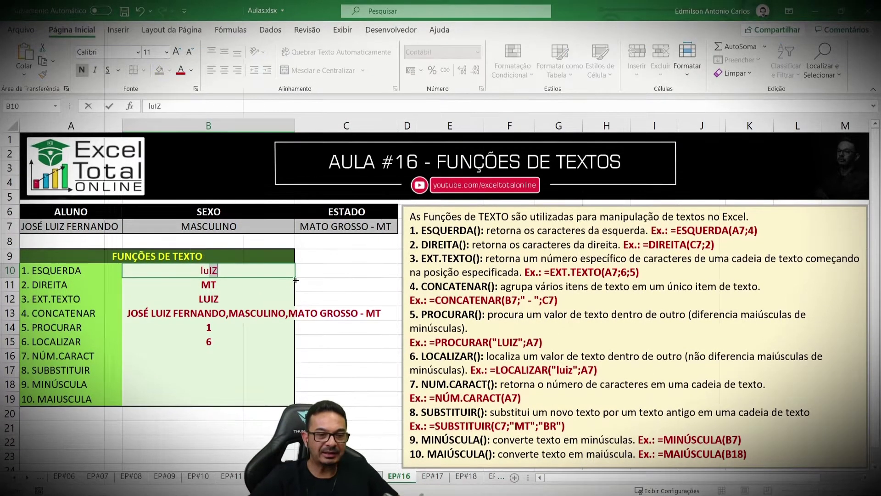
Replace the content of cell B10 with the student's middle name in capital letters
{"action": "key", "text": "BackSpace"}
{"action": "key", "text": "BackSpace"}
{"action": "key", "text": "BackSpace"}
{"action": "key", "text": "BackSpace"}
{"action": "type", "text": "LUIZ"}
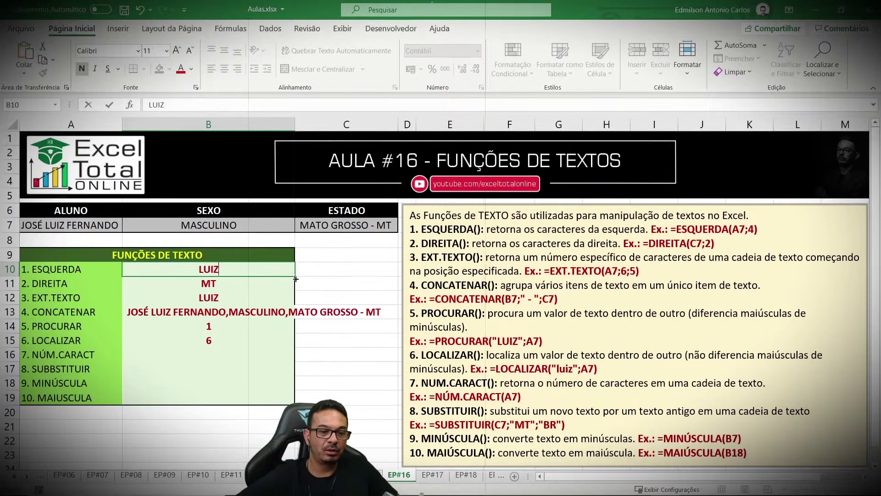
{"action": "key", "text": "Return"}
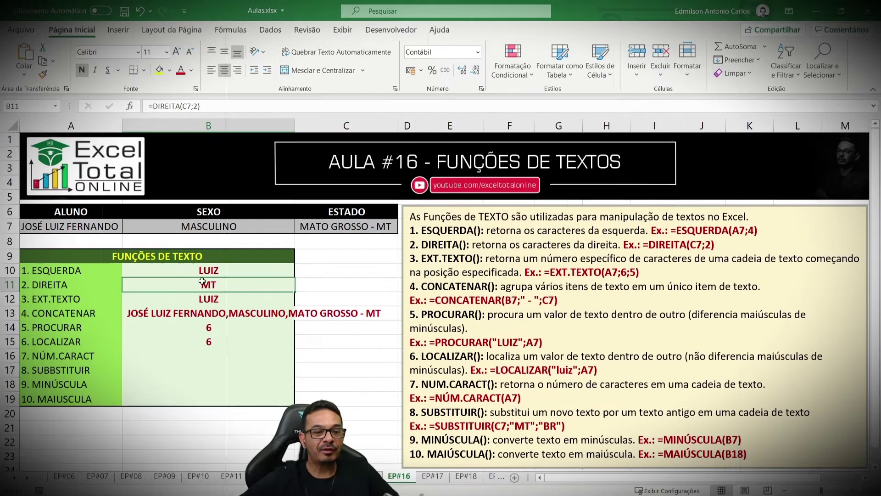
Enter =NÚM.CARACT(A7) in cell B16 to count the characters of the student's name
{"action": "left_click", "coordinate": [217, 356]}
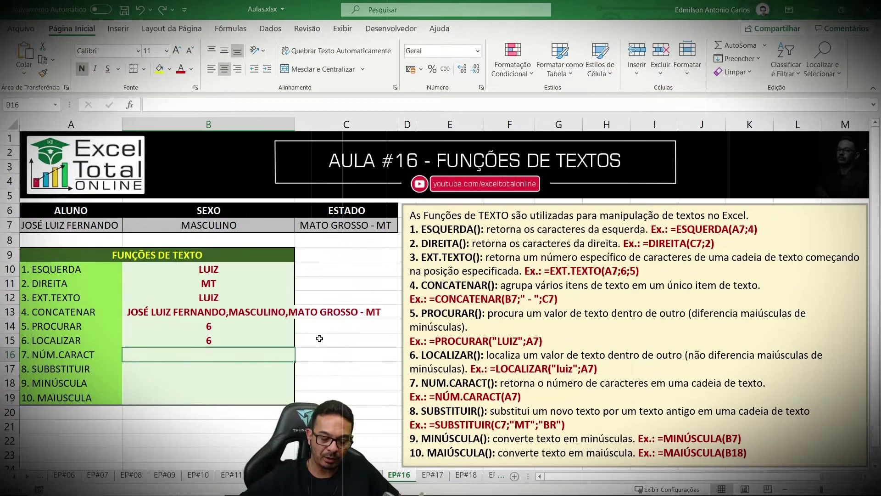
{"action": "type", "text": "="}
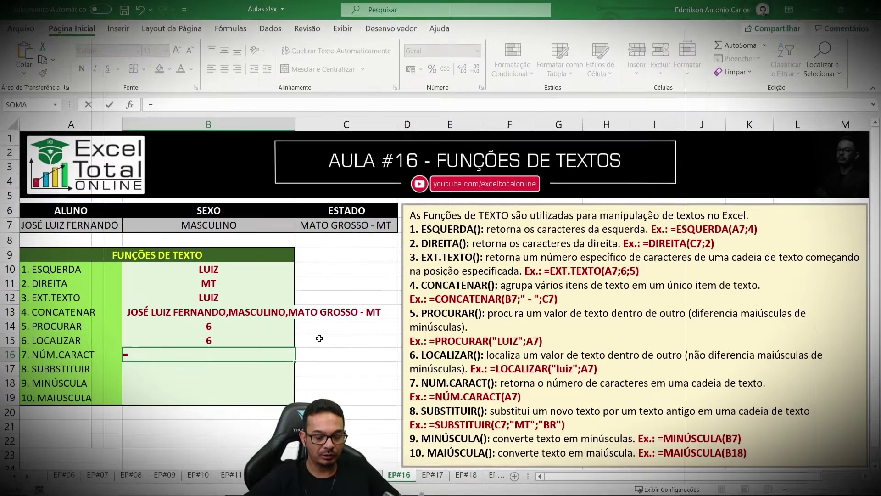
{"action": "type", "text": "NÚ"}
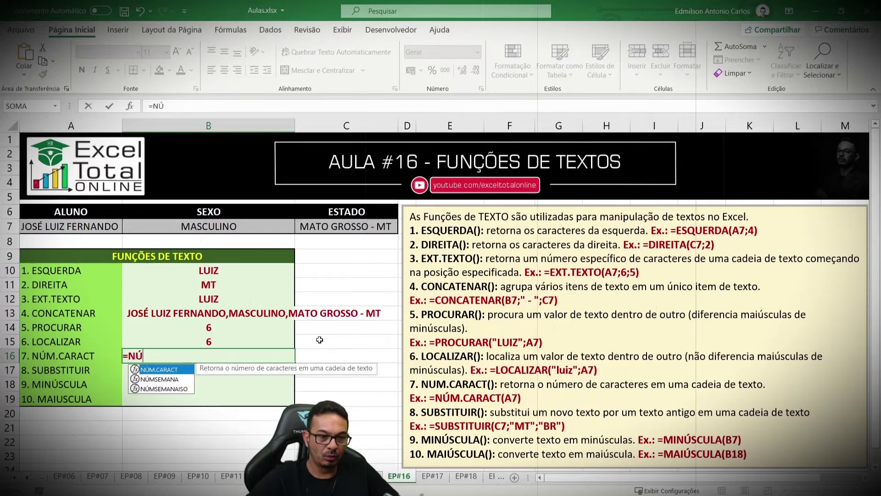
{"action": "type", "text": "M."}
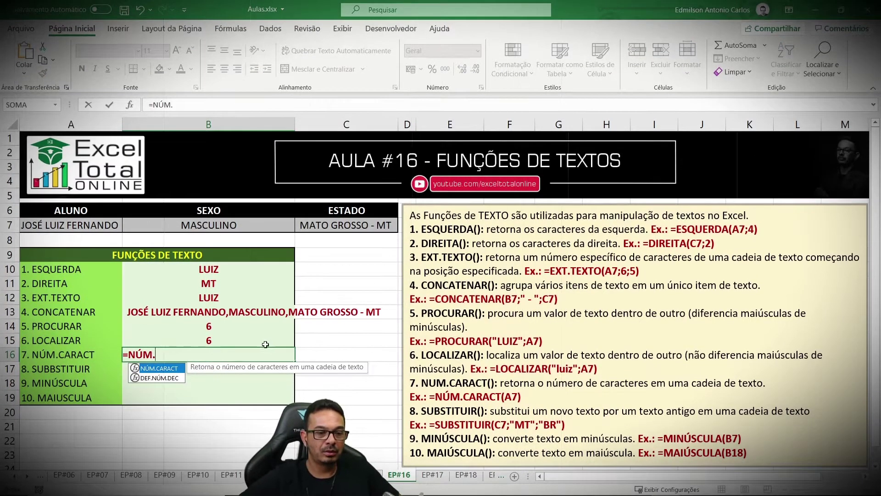
{"action": "double_click", "coordinate": [169, 368]}
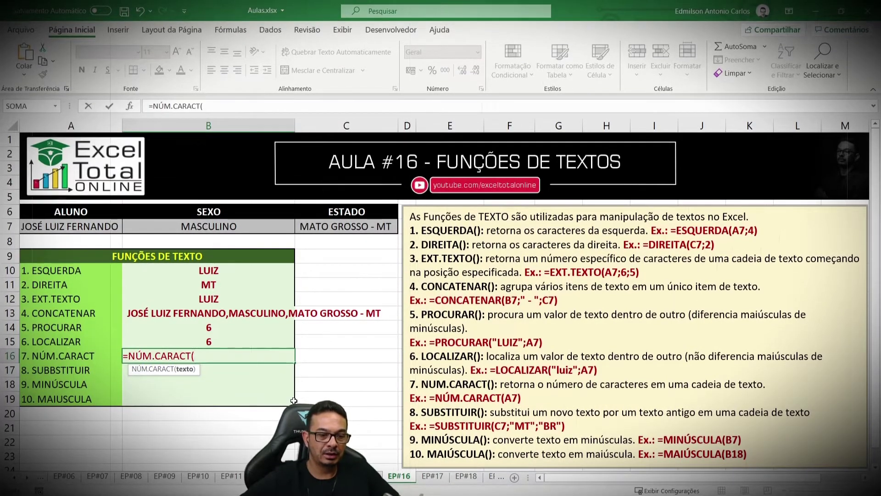
{"action": "left_click", "coordinate": [66, 224]}
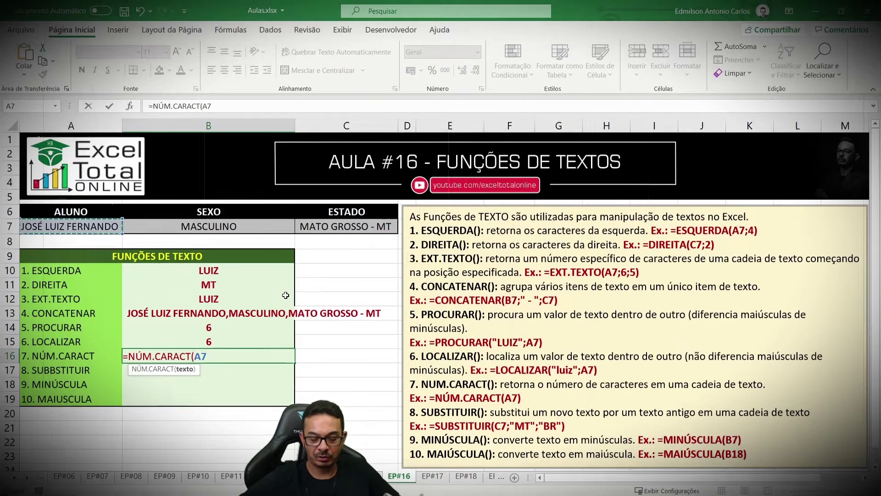
{"action": "key", "text": "Return"}
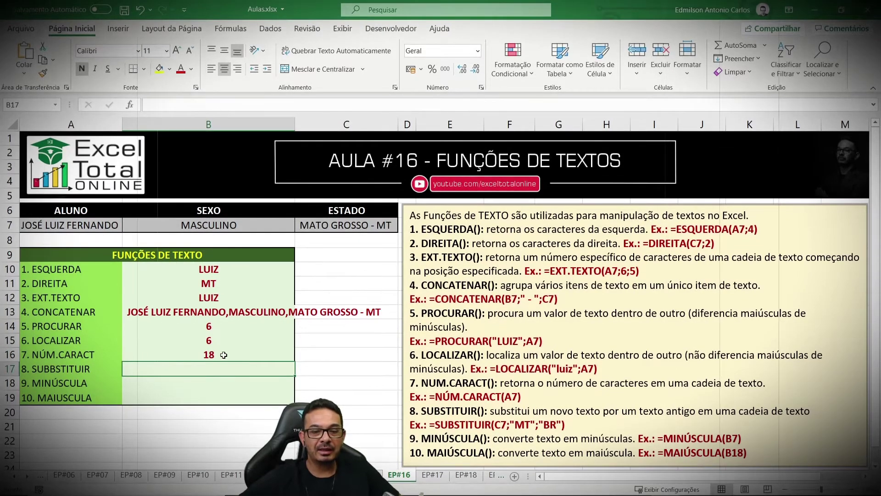
{"action": "left_click", "coordinate": [238, 360]}
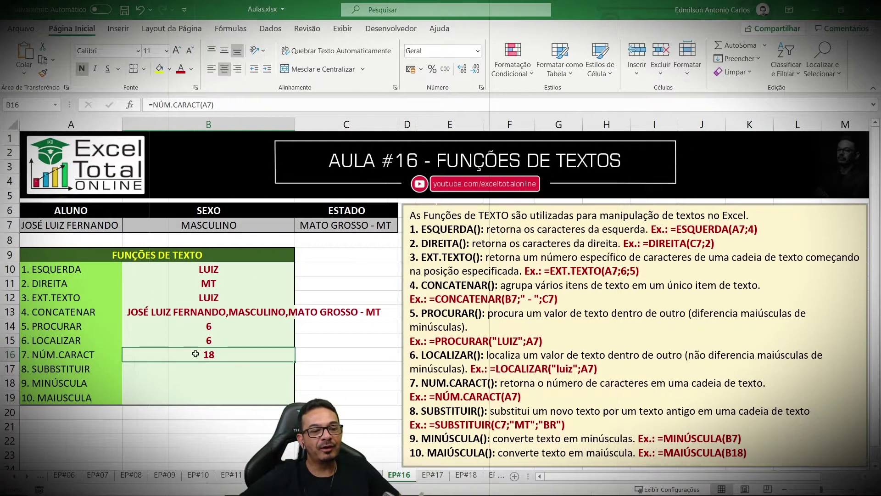
Enter =SUBSTITUIR(C7;"MT";"BR") in cell B17 to replace the state abbreviation taken from C7
{"action": "left_click", "coordinate": [280, 367]}
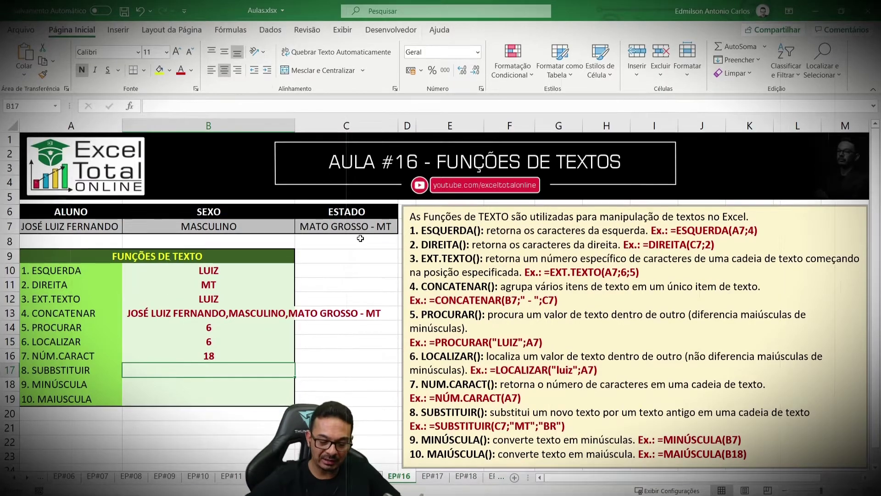
{"action": "type", "text": "=SU"}
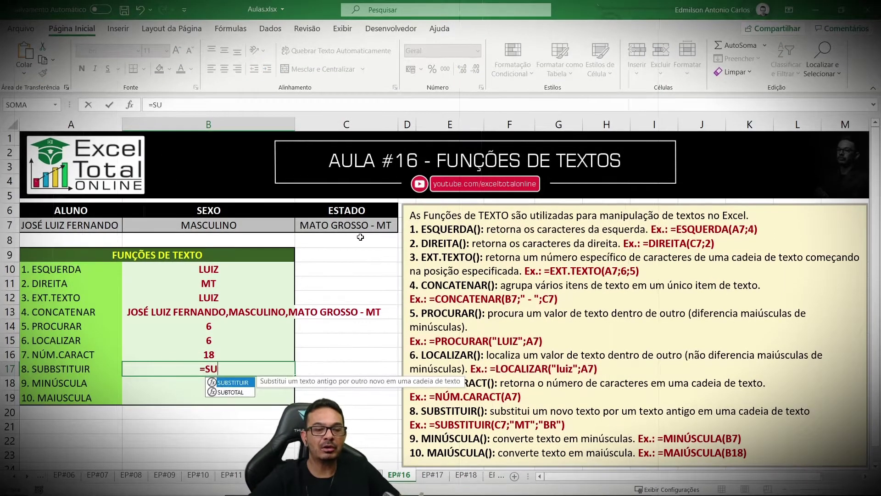
{"action": "key", "text": "Tab"}
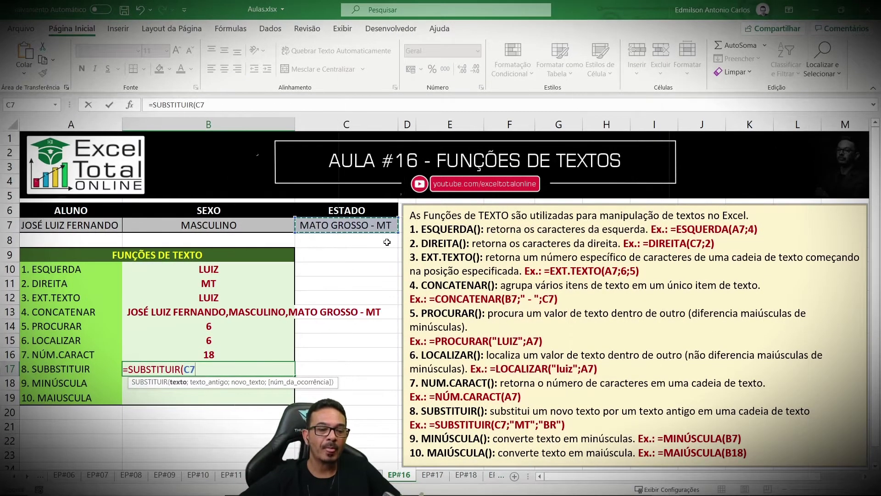
{"action": "type", "text": ";"}
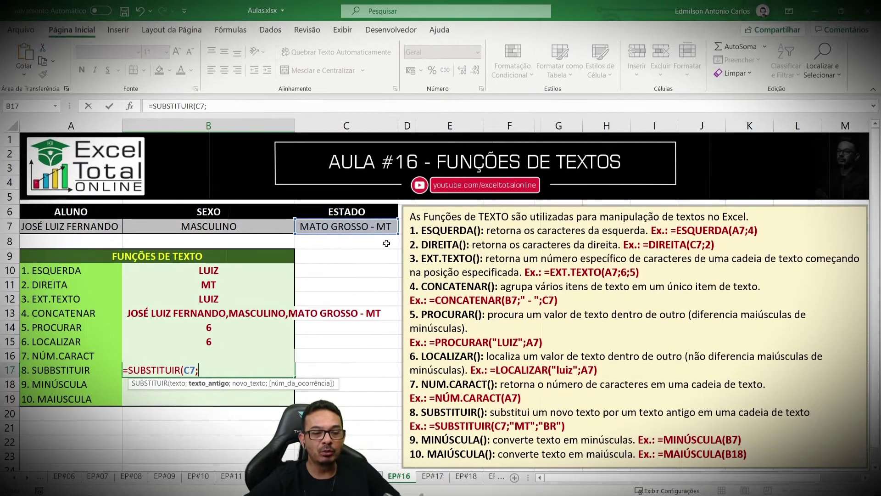
{"action": "type", "text": "\"MT\";\"BR"}
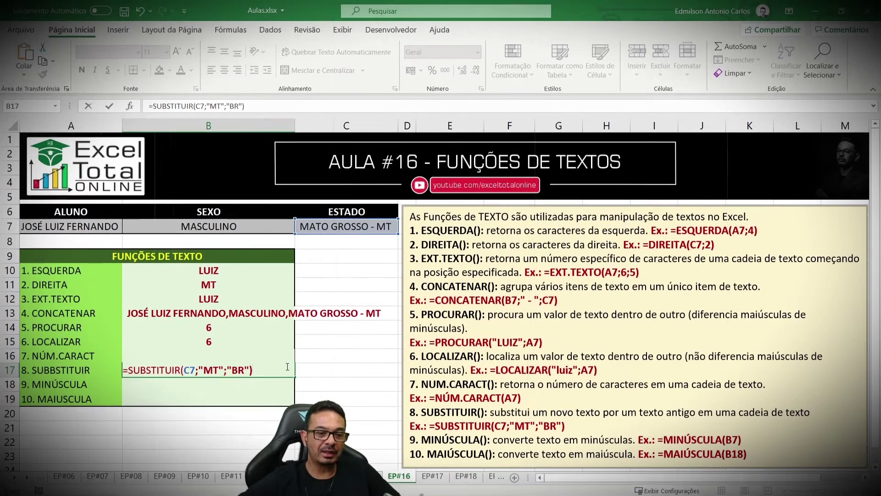
{"action": "left_click", "coordinate": [286, 365]}
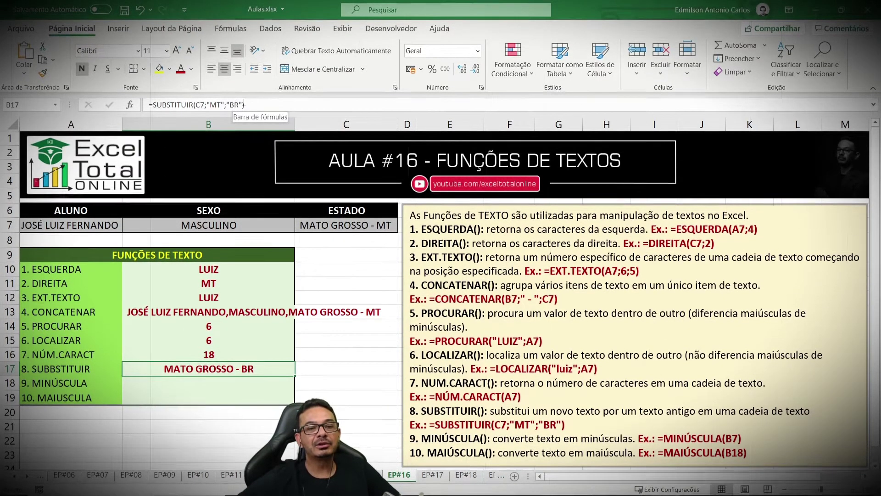
Enter =MINÚSCULA(B13) in cell B18 to convert the concatenated text to lowercase
{"action": "left_click", "coordinate": [187, 383]}
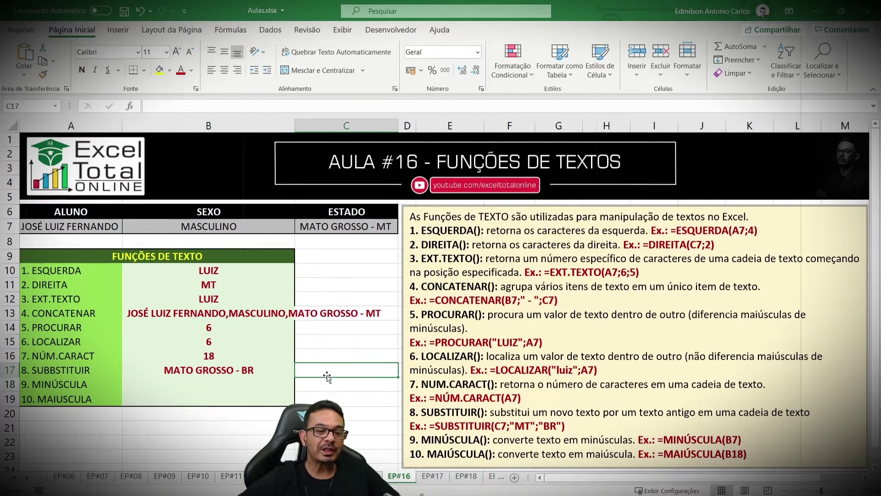
{"action": "left_click", "coordinate": [184, 393]}
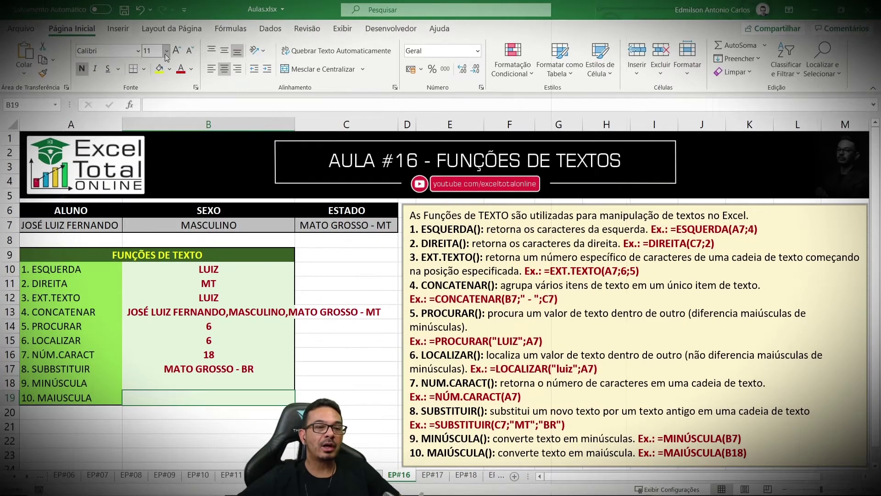
{"action": "left_click", "coordinate": [230, 388]}
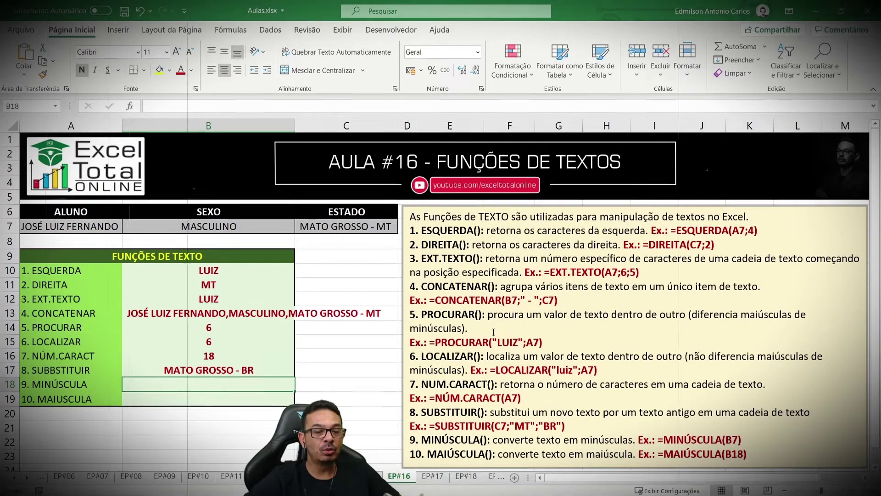
{"action": "type", "text": "="}
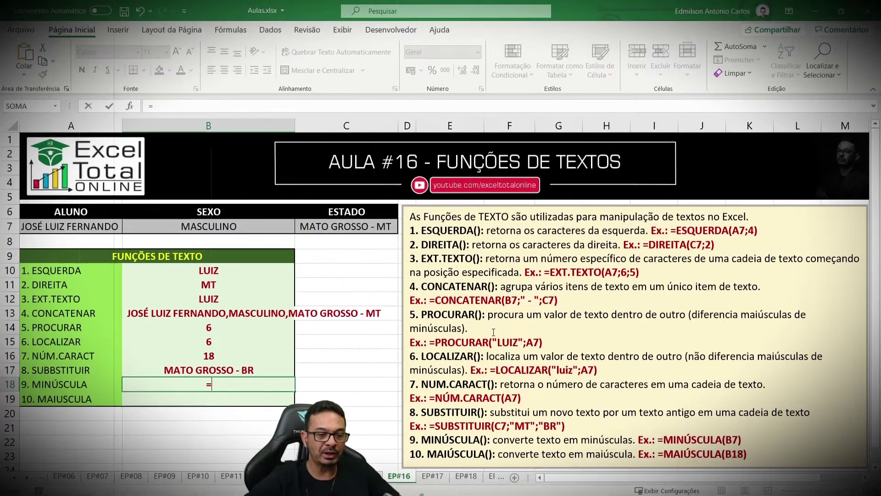
{"action": "type", "text": "MINU"}
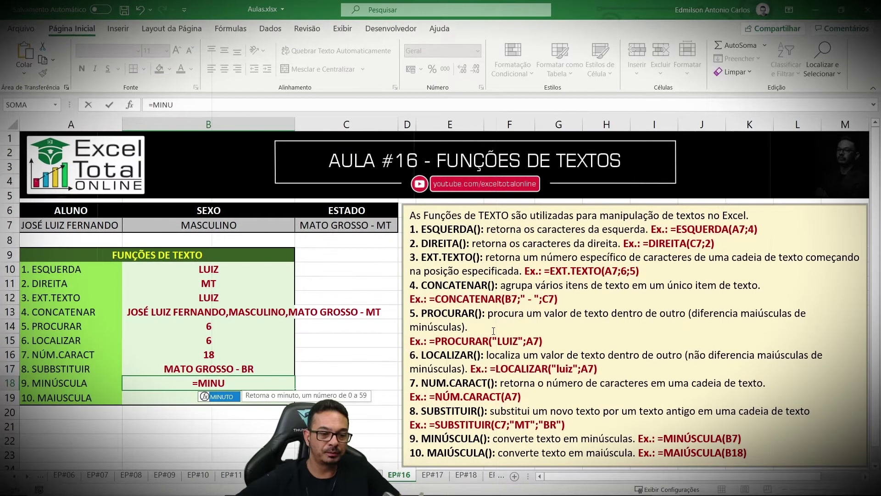
{"action": "key", "text": "BackSpace"}
{"action": "key", "text": "Tab"}
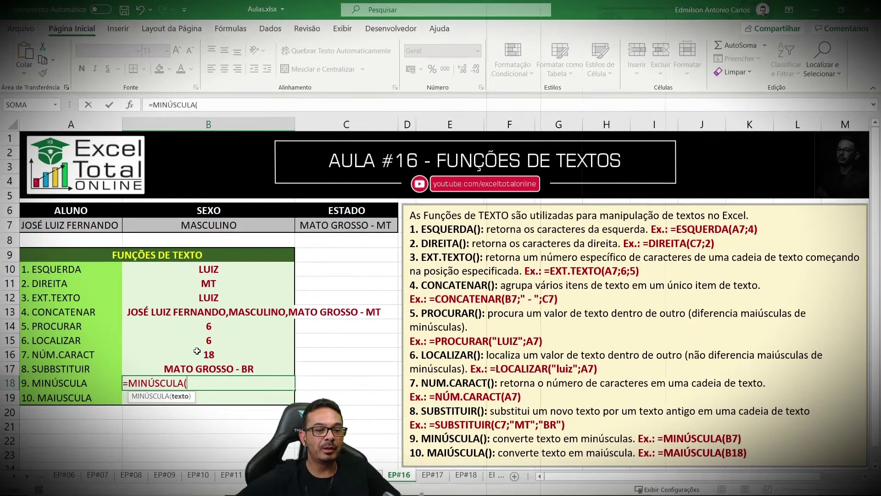
{"action": "left_click", "coordinate": [145, 311]}
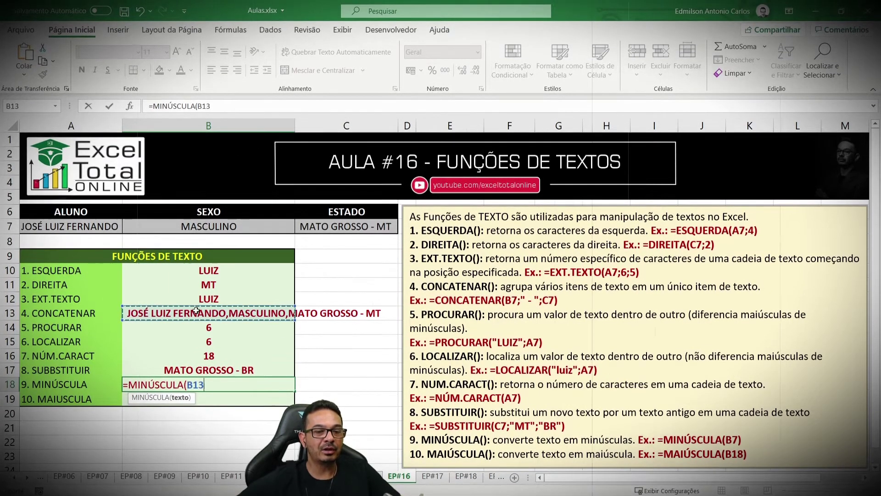
{"action": "key", "text": "Return"}
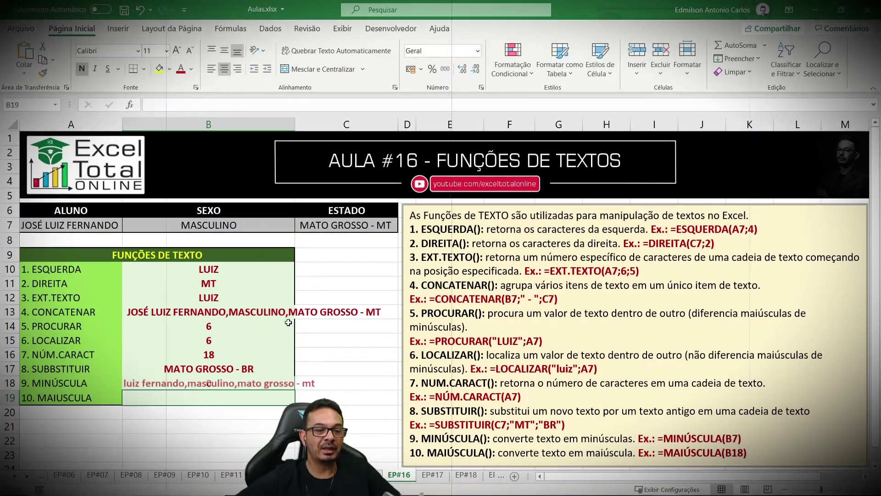
{"action": "left_click", "coordinate": [164, 384]}
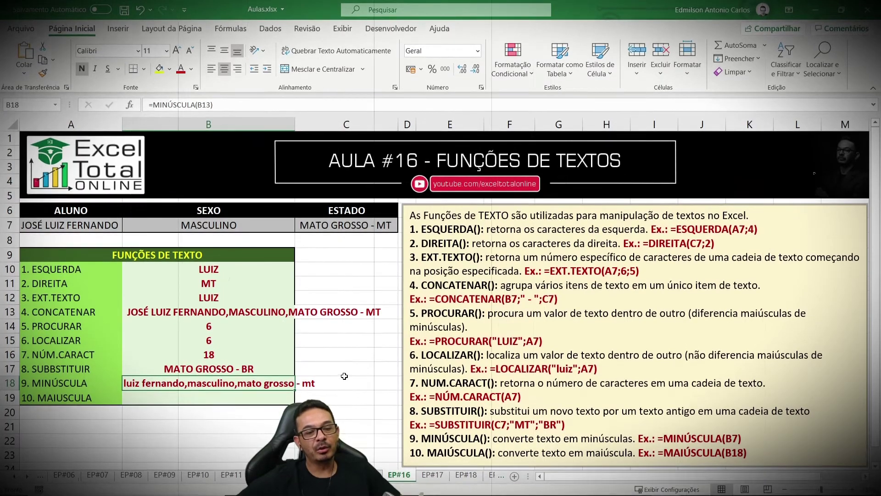
Enter =MAIÚSCULA(B18) in cell B19 to convert the lowercase text from B18 to capital letters
{"action": "left_click", "coordinate": [200, 395]}
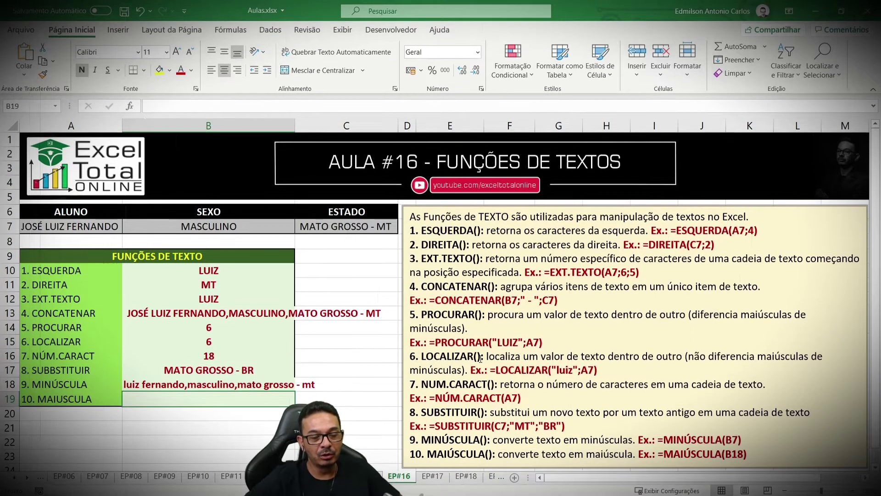
{"action": "type", "text": "=MAS"}
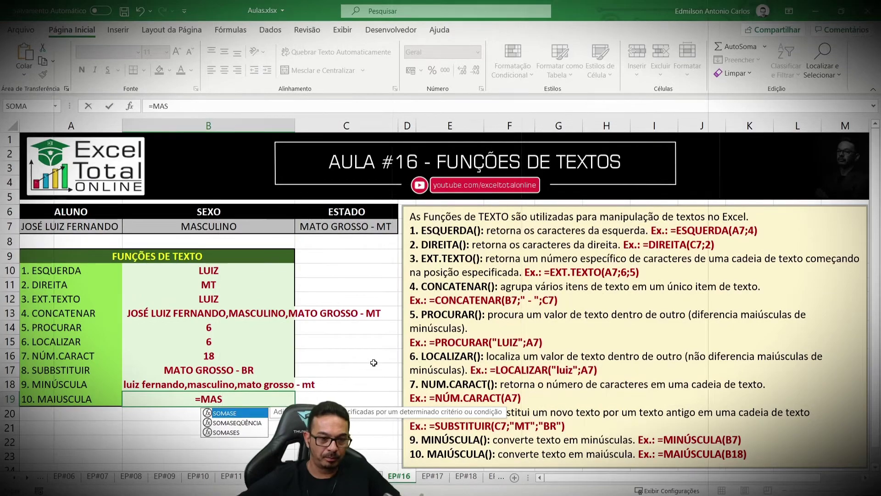
{"action": "key", "text": "BackSpace"}
{"action": "type", "text": "IS"}
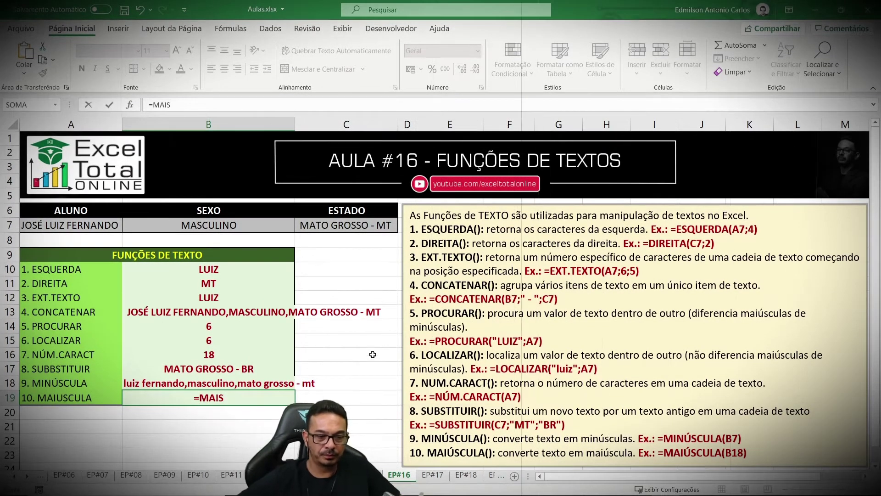
{"action": "key", "text": "BackSpace"}
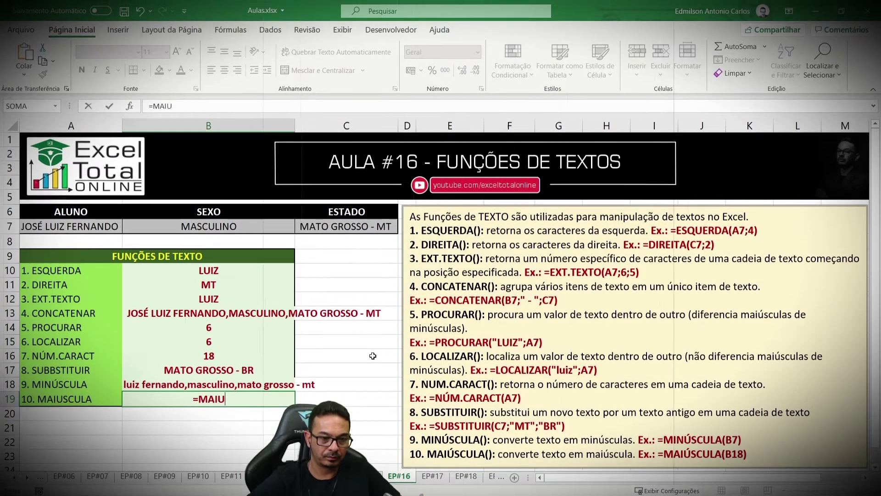
{"action": "type", "text": "ÚS"}
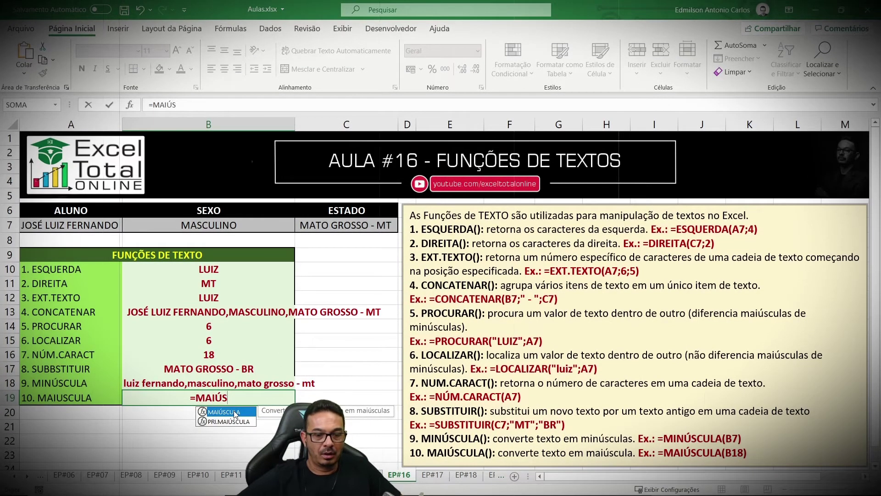
{"action": "double_click", "coordinate": [237, 411]}
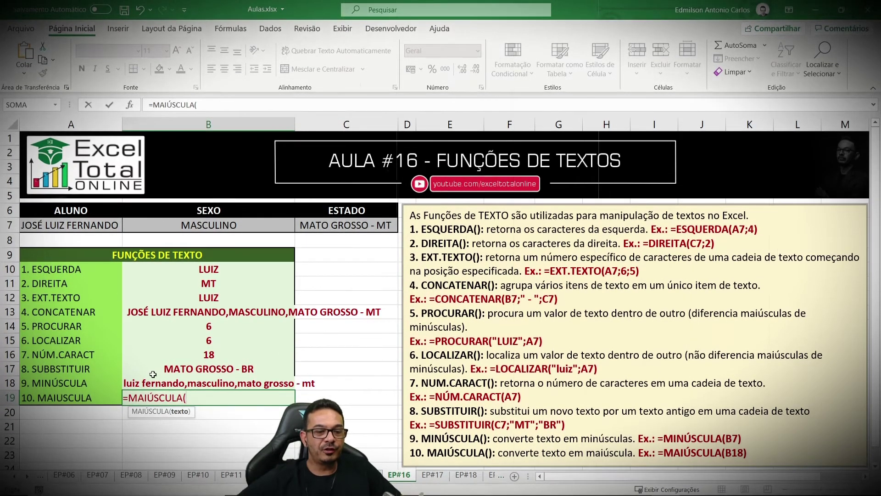
{"action": "left_click", "coordinate": [174, 386]}
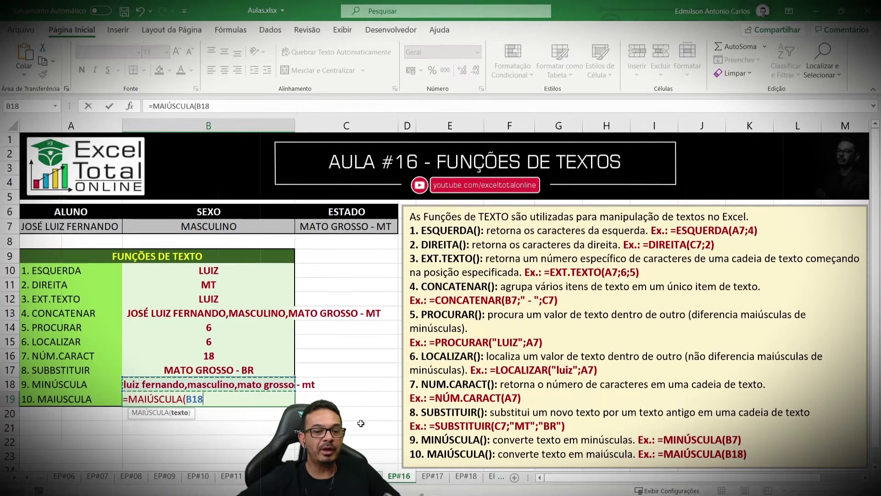
{"action": "key", "text": "Return"}
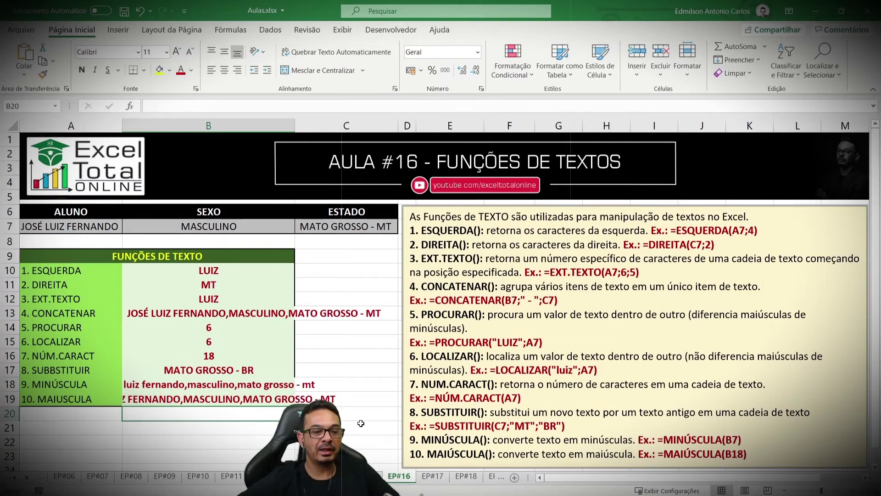
{"action": "left_click", "coordinate": [218, 398]}
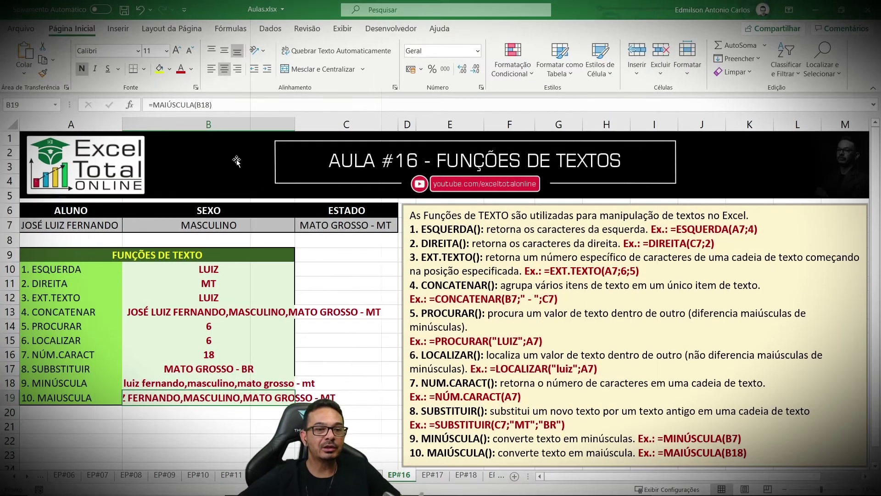